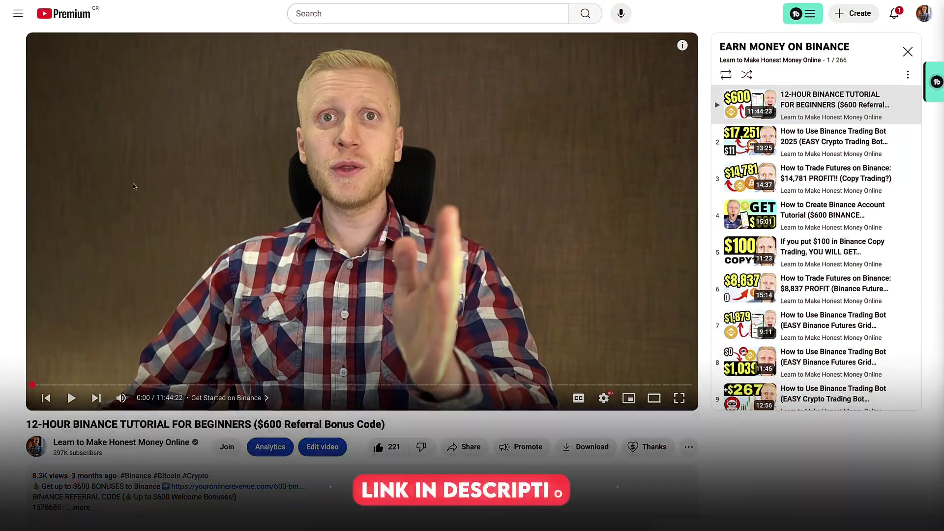
# Open BTC/USDT spot trading and switch the order form from Limit through Market to Stop Market.
pyautogui.scroll(-1, 133, 186)
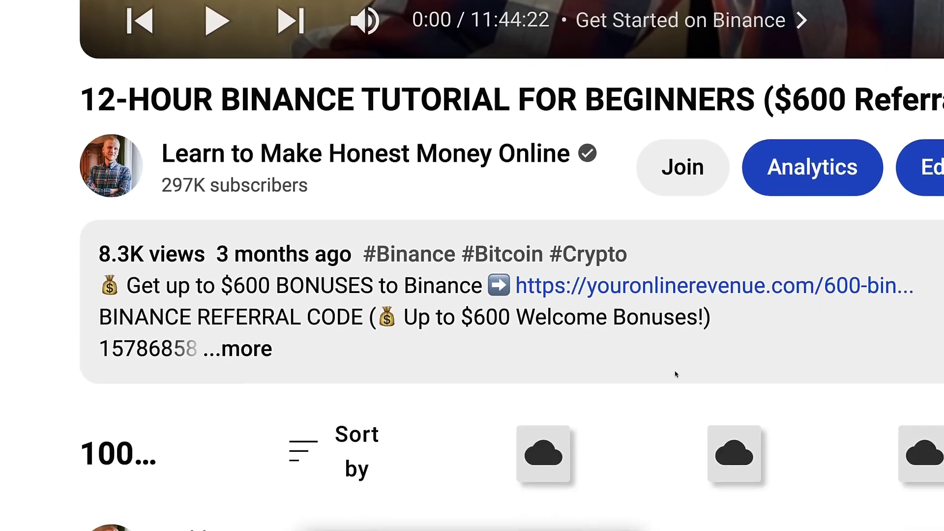
pyautogui.scroll(-1, 631, 296)
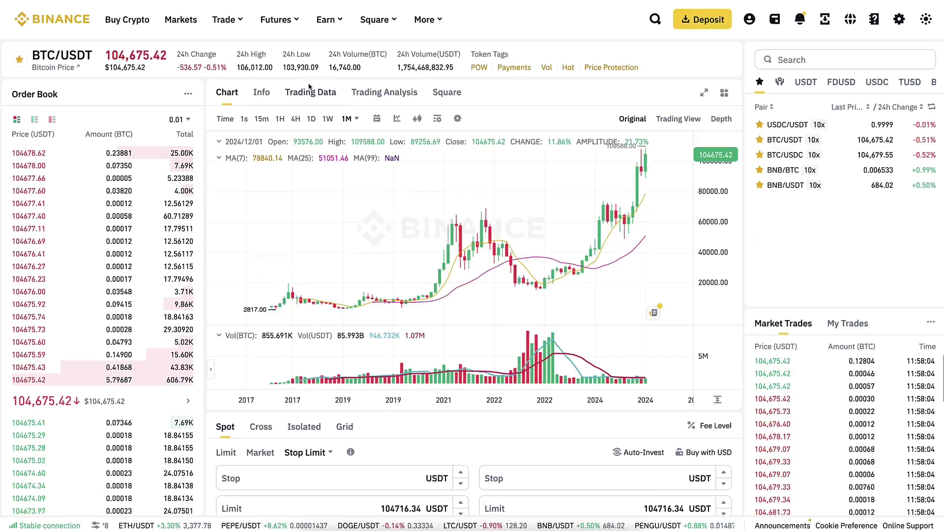
pyautogui.moveTo(220, 23)
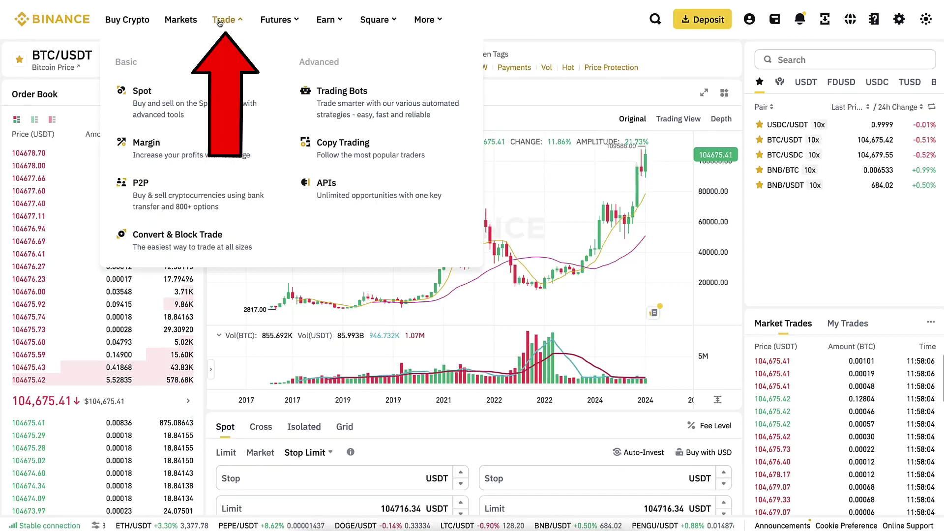
pyautogui.click(195, 98)
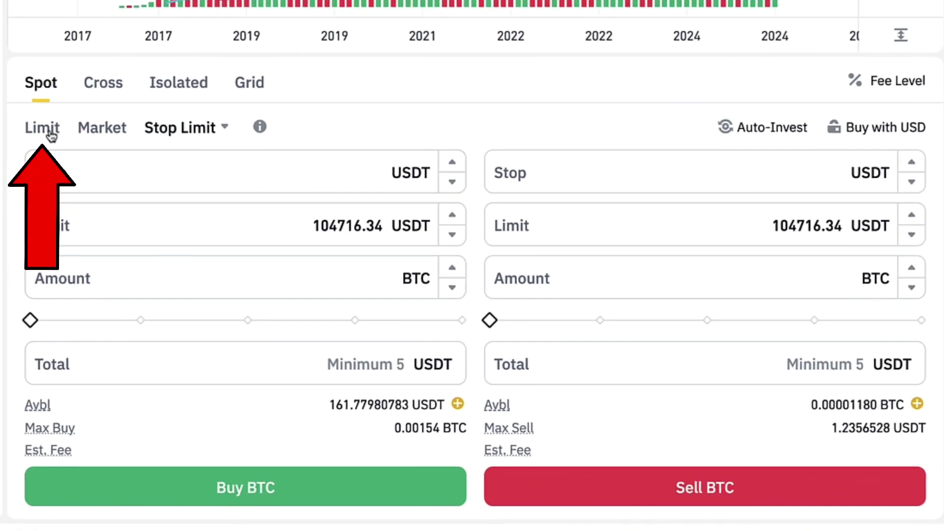
pyautogui.click(42, 128)
pyautogui.click(105, 129)
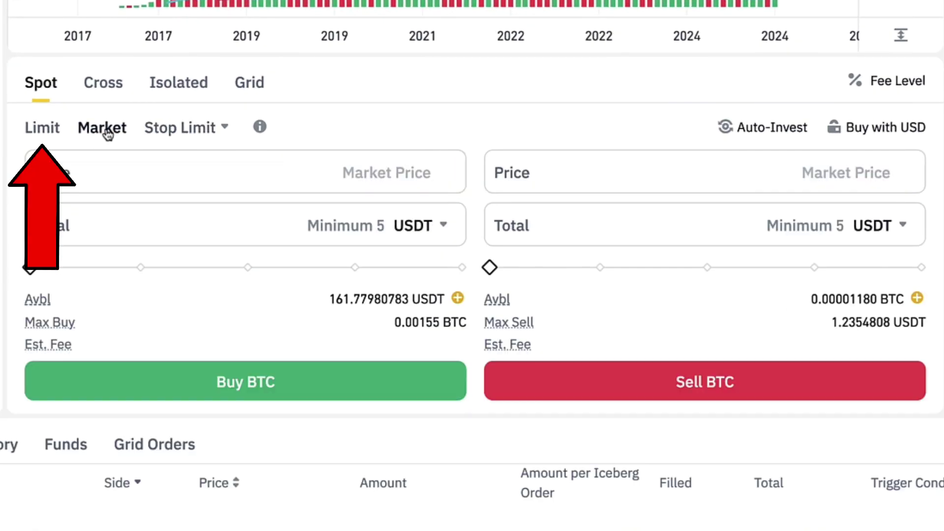
pyautogui.moveTo(190, 131)
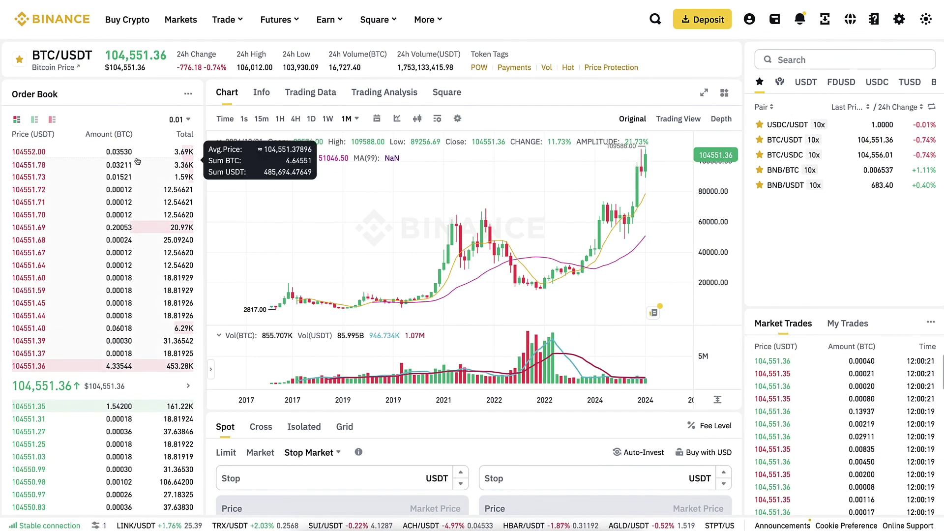
# Place and confirm a 0.00377 BTC take-profit stop market sell triggered at 109960 USDT.
pyautogui.scroll(-2, 131, 382)
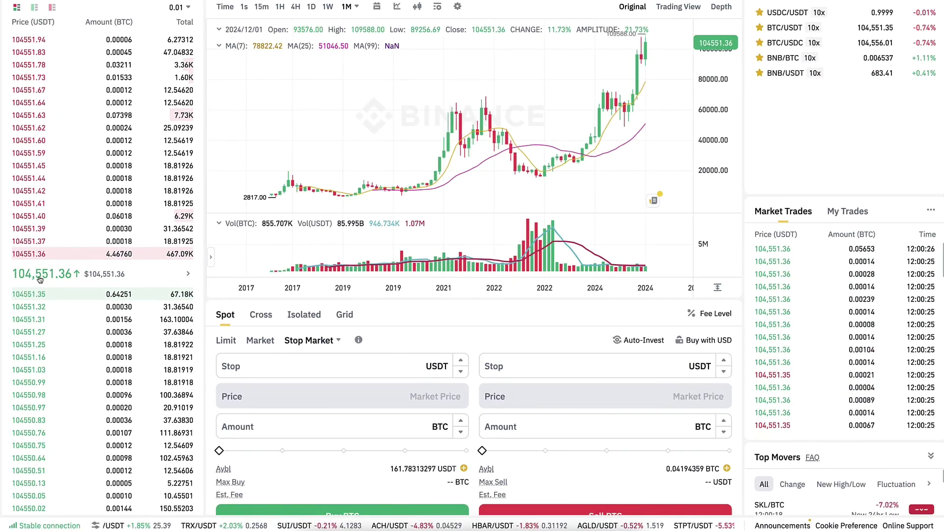
pyautogui.scroll(-5, 513, 366)
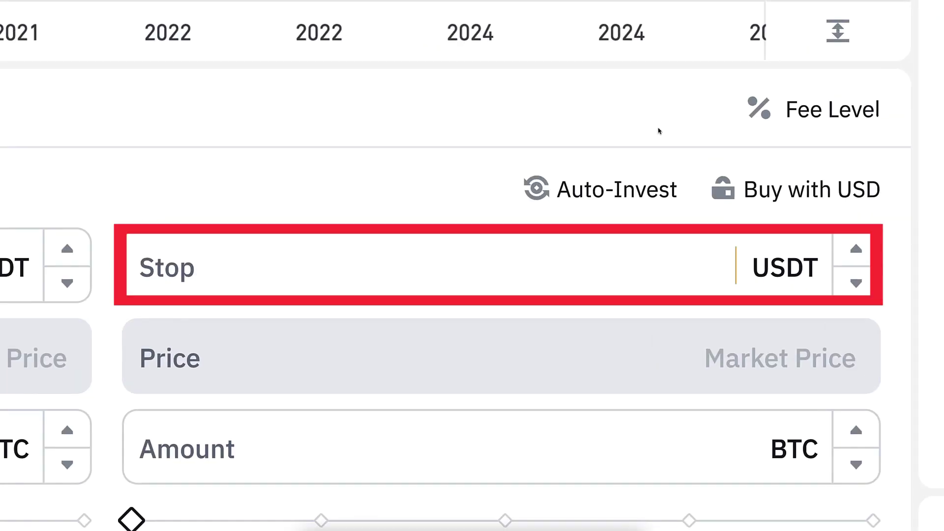
pyautogui.write('11')
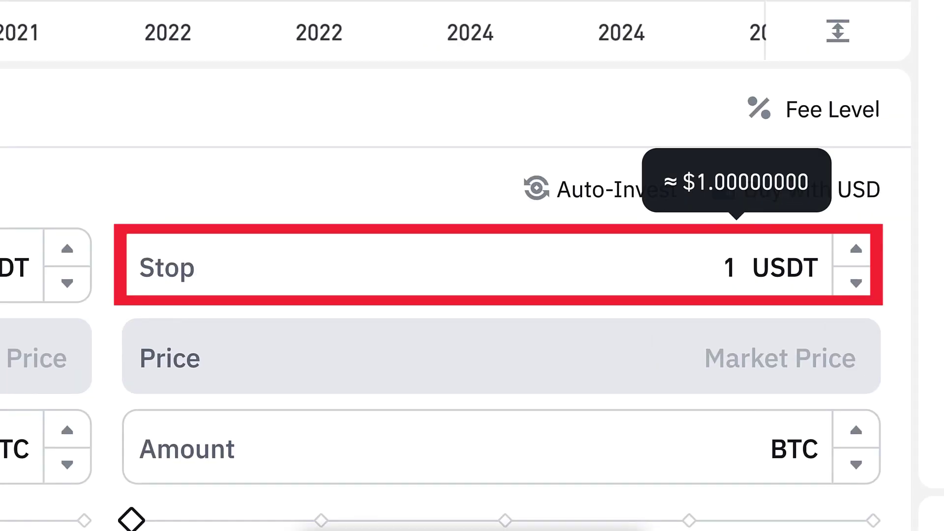
pyautogui.write('0000')
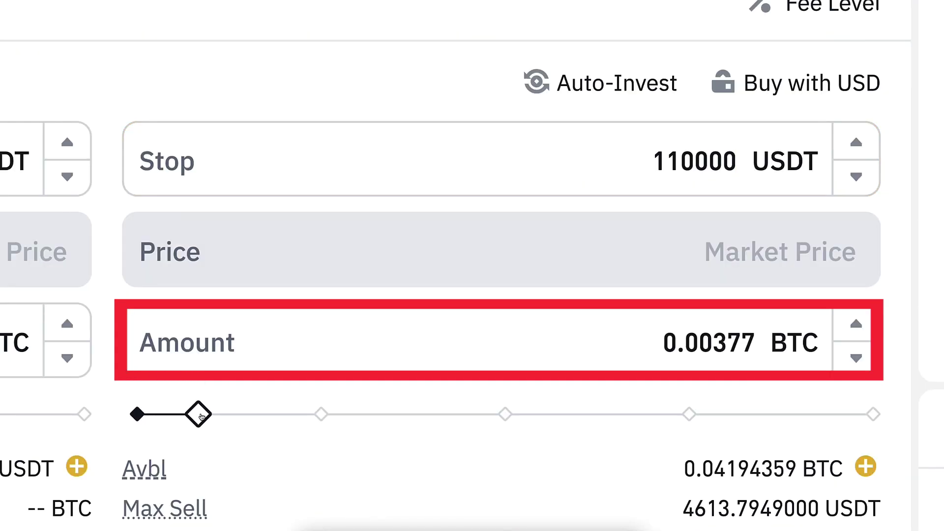
pyautogui.click(684, 160)
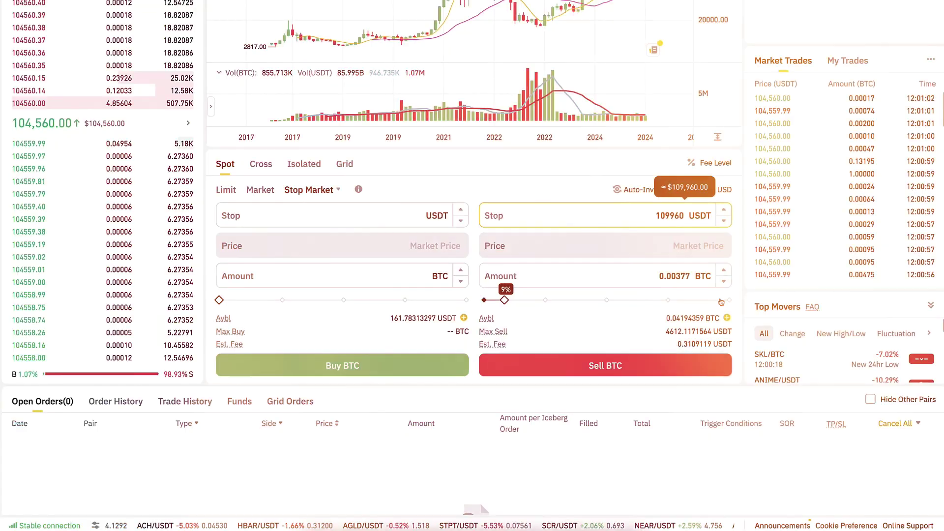
pyautogui.click(636, 371)
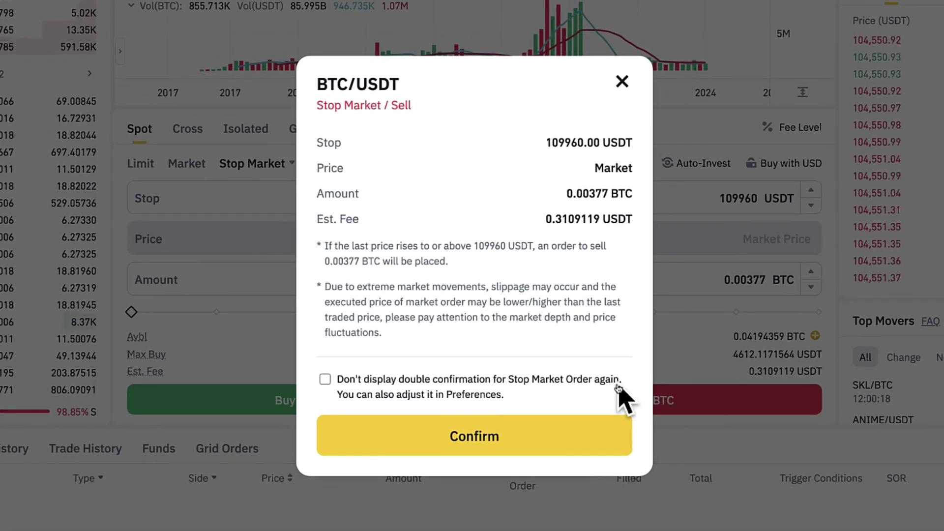
pyautogui.click(579, 431)
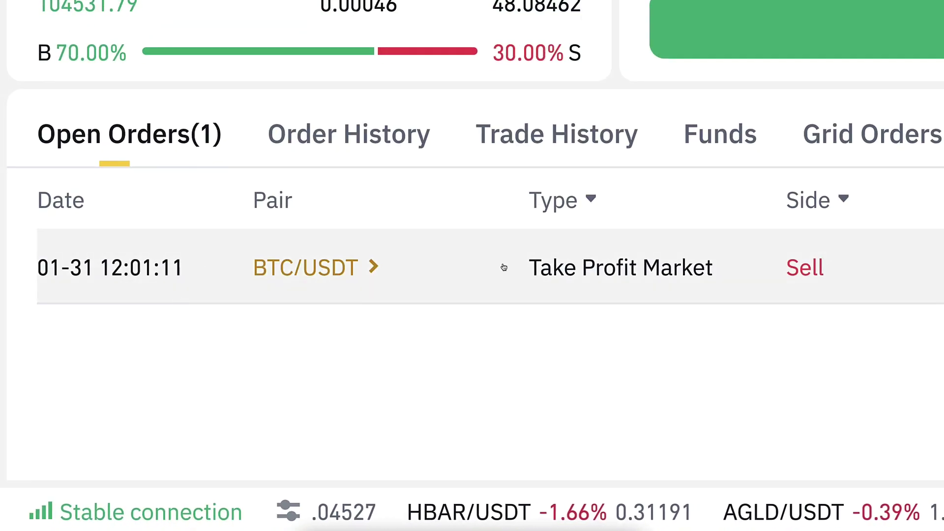
pyautogui.moveTo(682, 269); pyautogui.dragTo(580, 269)
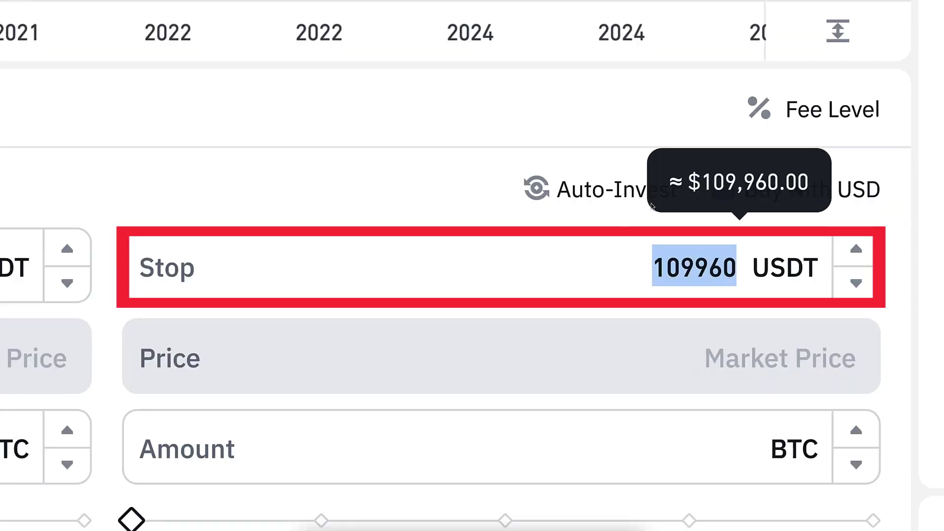
# Place and confirm a 0.01183 BTC stop-loss market sell triggering at or below 90050 USDT.
pyautogui.write('90050')
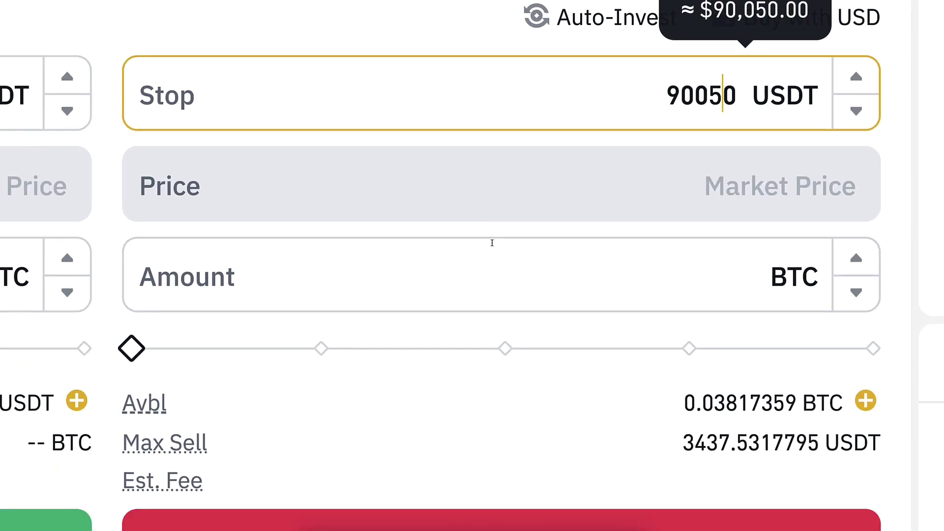
pyautogui.moveTo(132, 339)
pyautogui.moveTo(132, 339); pyautogui.dragTo(360, 339)
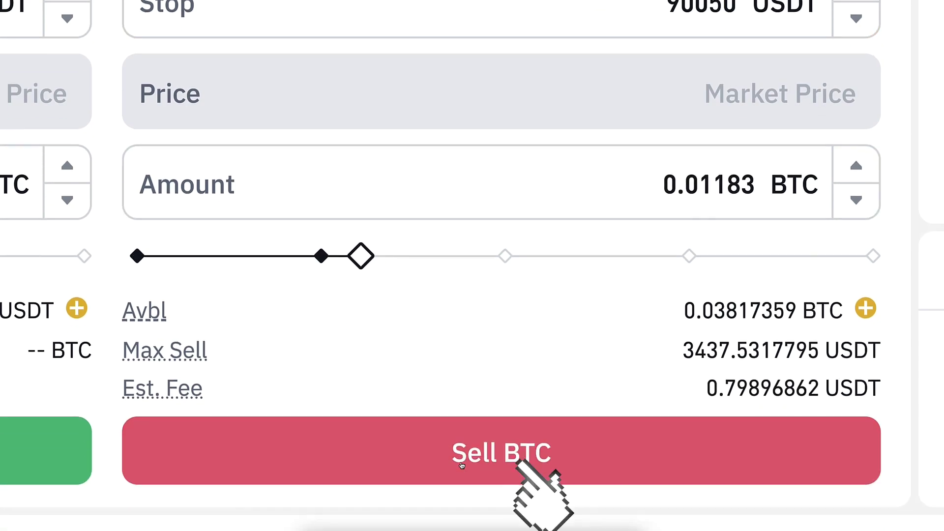
pyautogui.click(462, 465)
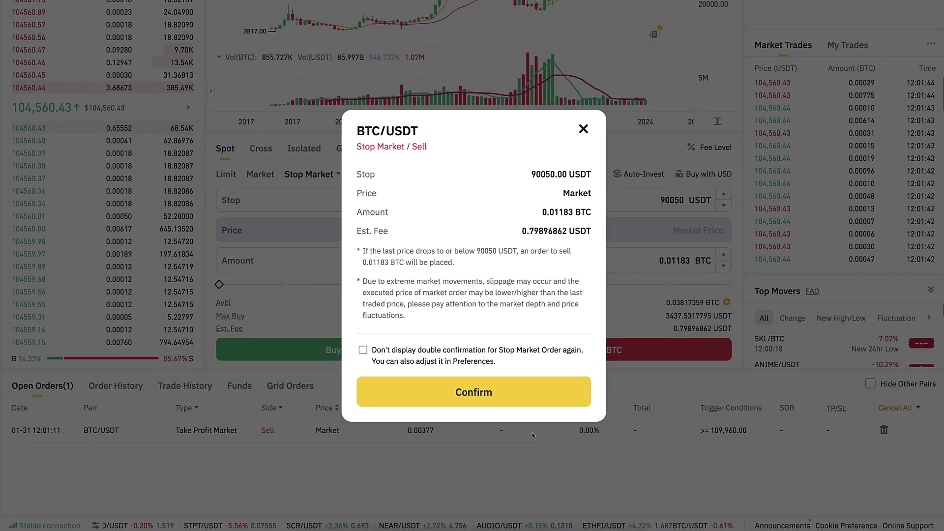
pyautogui.click(495, 392)
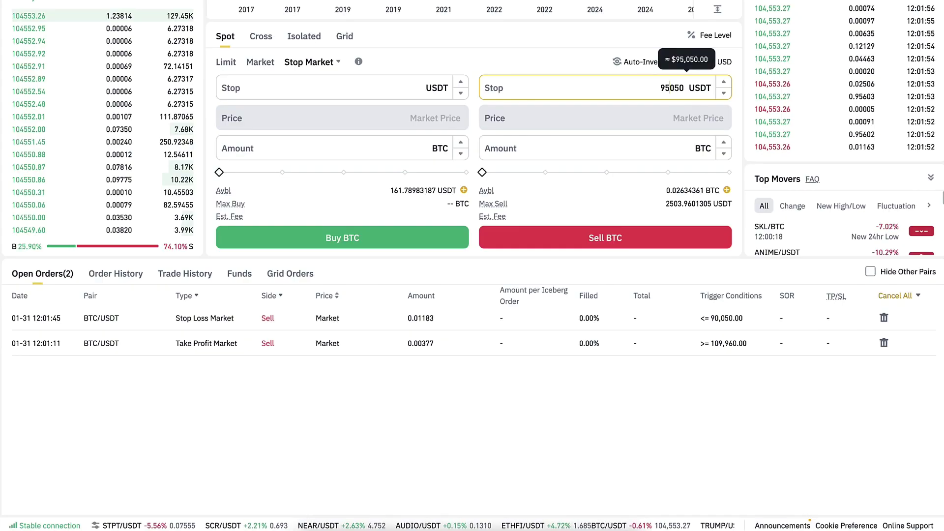
# Place and confirm a 0.00605 BTC stop-loss sell triggered at 95050 USDT.
pyautogui.moveTo(483, 178); pyautogui.dragTo(540, 173)
pyautogui.click(586, 237)
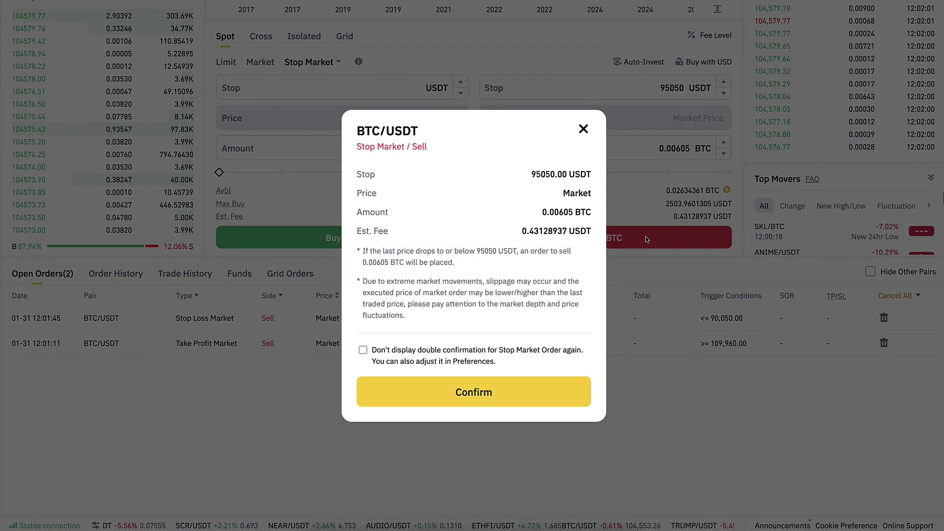
pyautogui.click(476, 385)
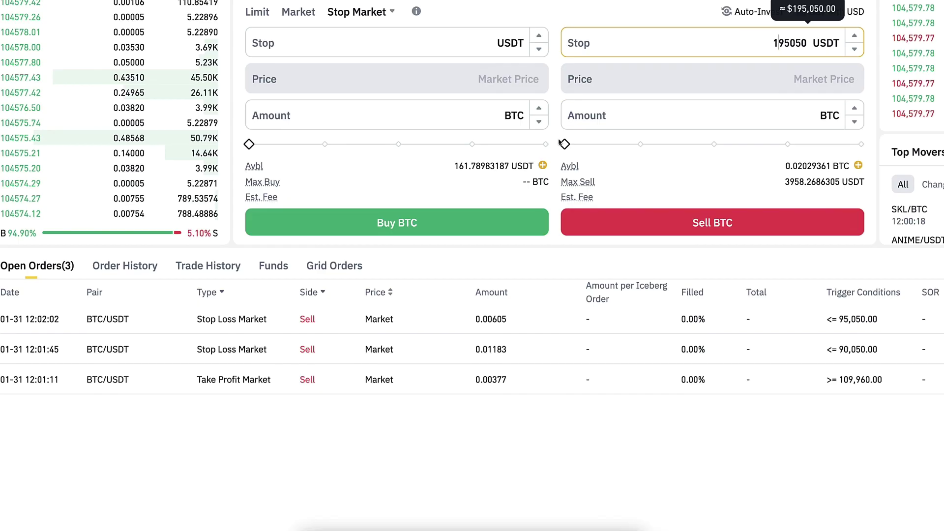
# Place and confirm a 0.00446 BTC take-profit sell triggered at 195050 USDT.
pyautogui.moveTo(563, 143); pyautogui.dragTo(629, 144)
pyautogui.click(716, 225)
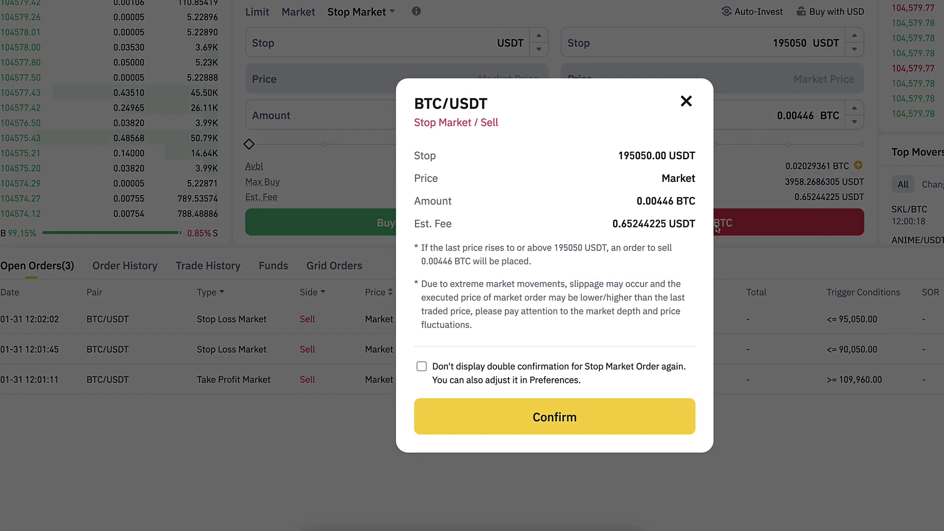
pyautogui.click(608, 423)
pyautogui.moveTo(250, 320); pyautogui.dragTo(211, 320)
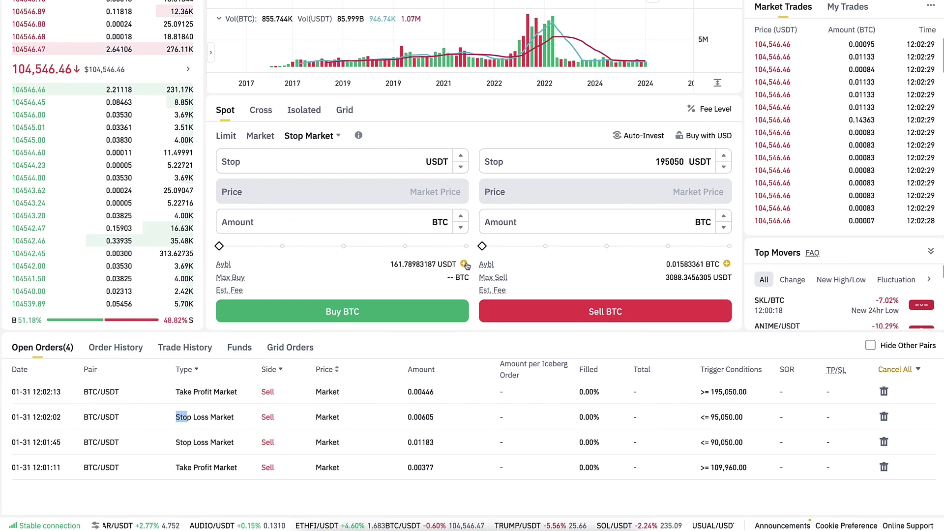
pyautogui.scroll(-1, 381, 413)
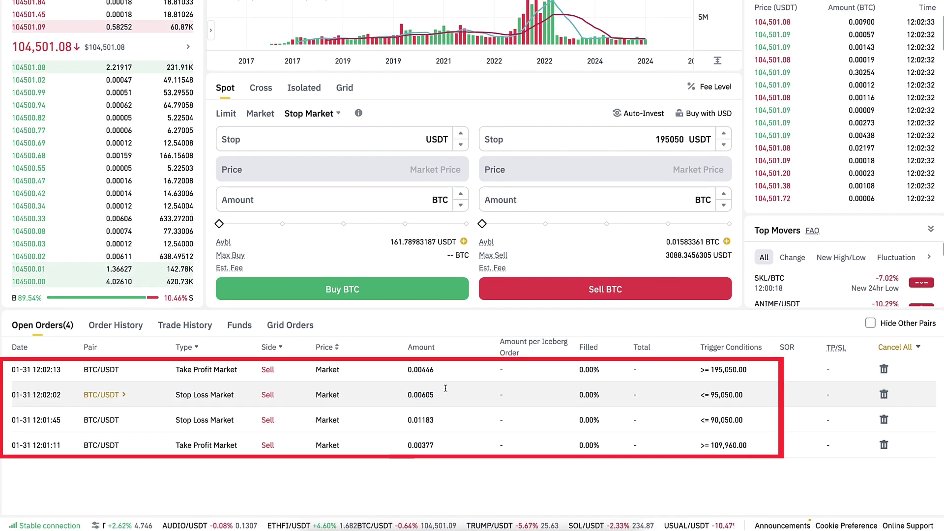
pyautogui.doubleClick(436, 400)
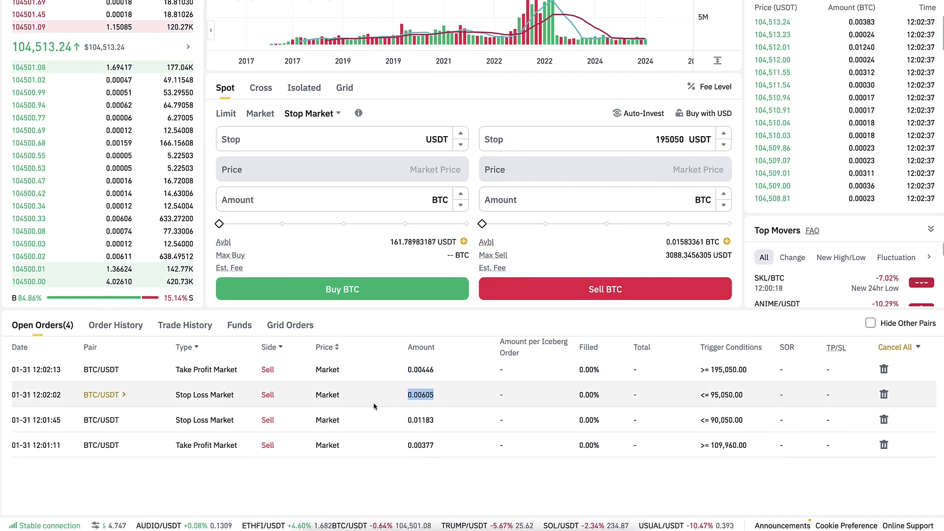
pyautogui.scroll(6, 376, 418)
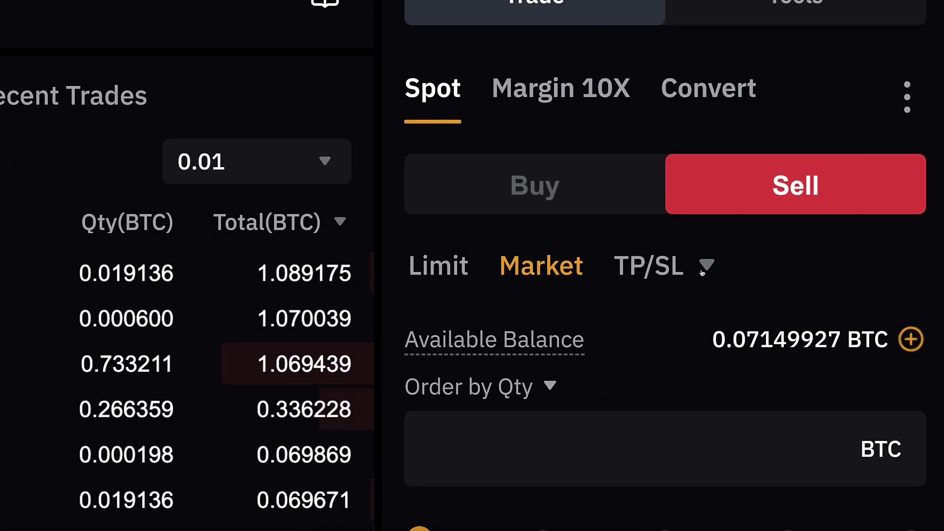
# Switch Bybit's order type to Conditional, then scroll further down the page.
pyautogui.click(703, 273)
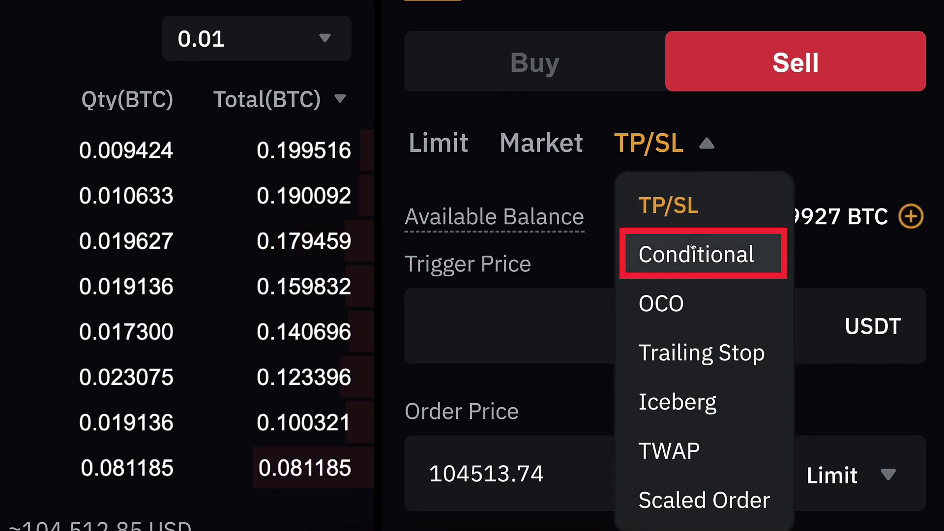
pyautogui.click(692, 246)
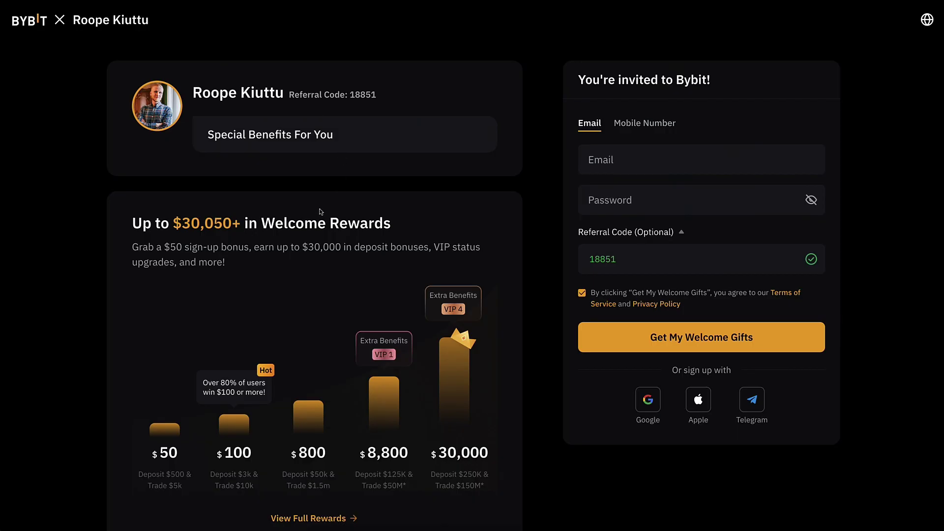
pyautogui.scroll(-4, 320, 211)
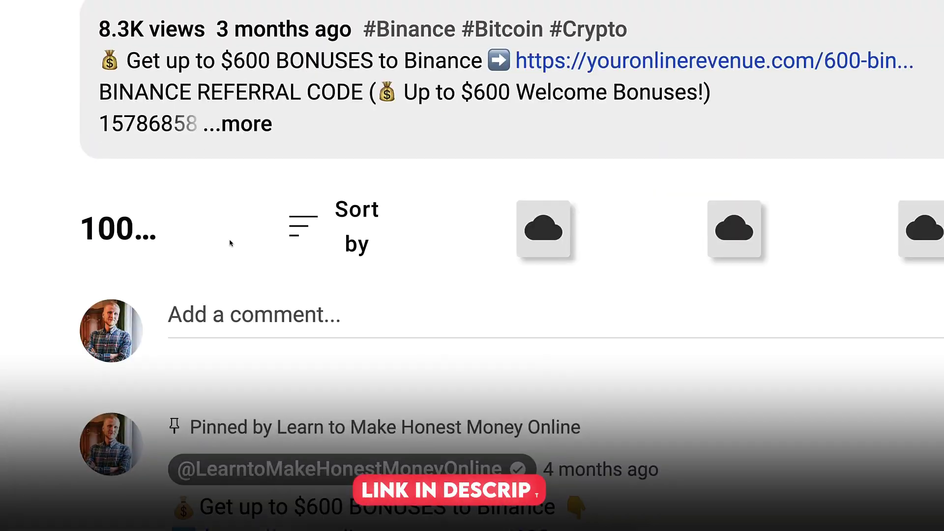
# Expand the YouTube video description to reveal its chapter timestamps.
pyautogui.click(237, 123)
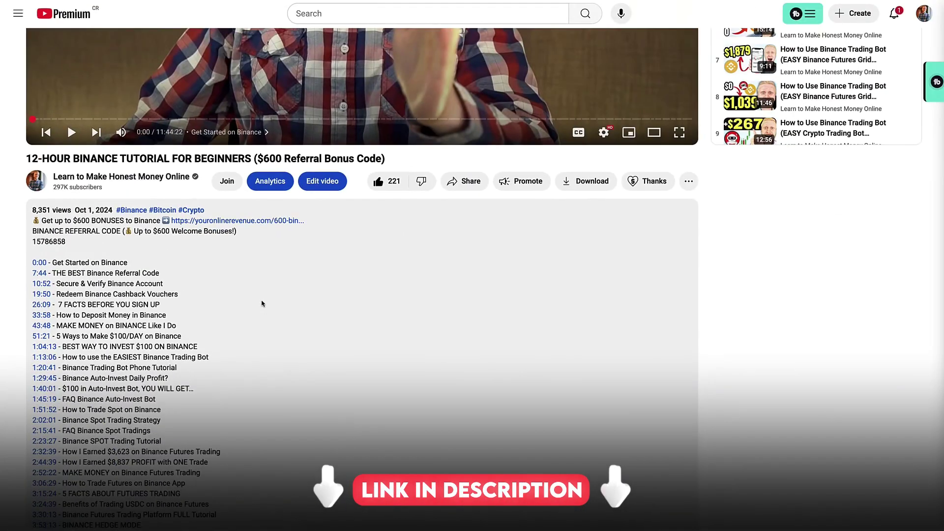
pyautogui.scroll(3, 344, 246)
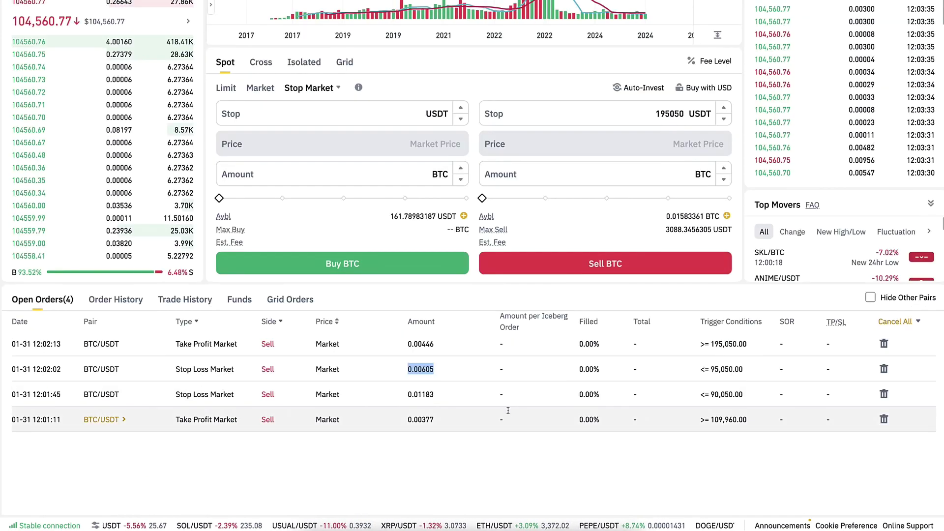
# Cancel the 0.00446 BTC take-profit and the 95,050 and 90,050 stop-loss orders.
pyautogui.click(904, 326)
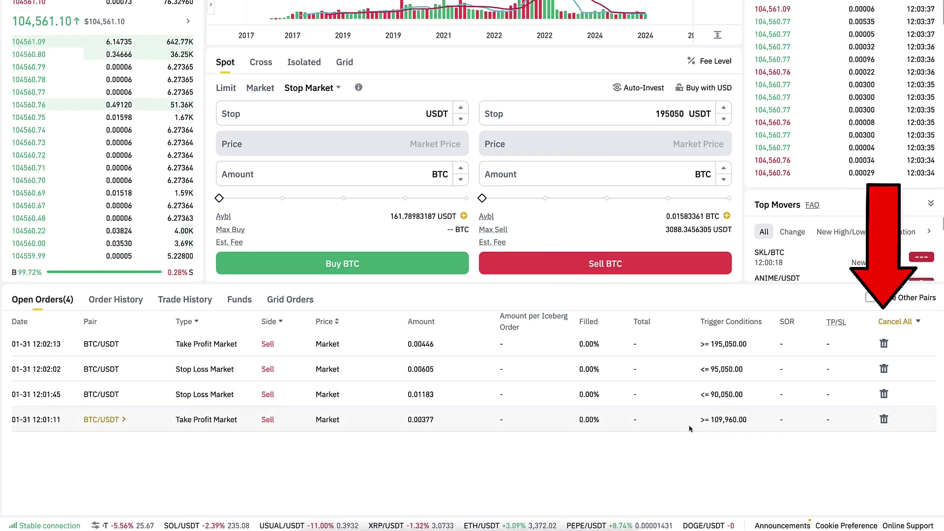
pyautogui.click(885, 344)
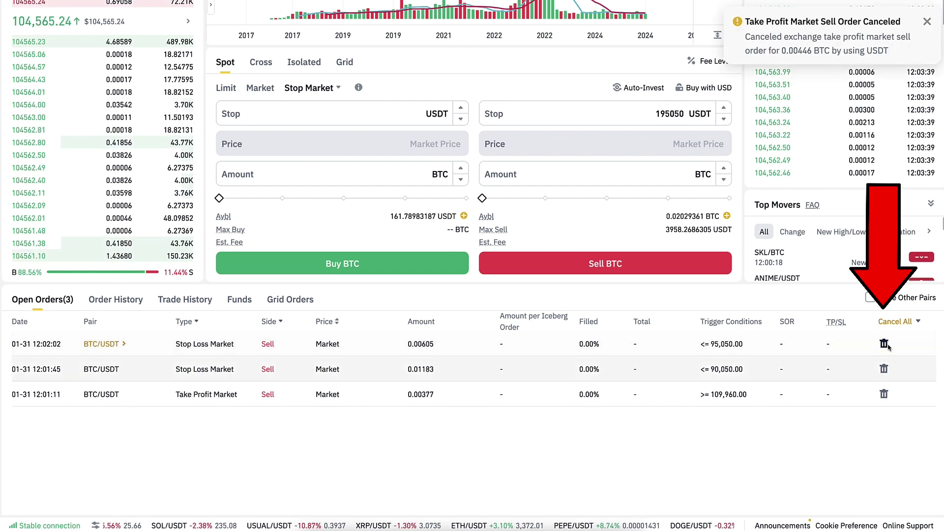
pyautogui.click(896, 321)
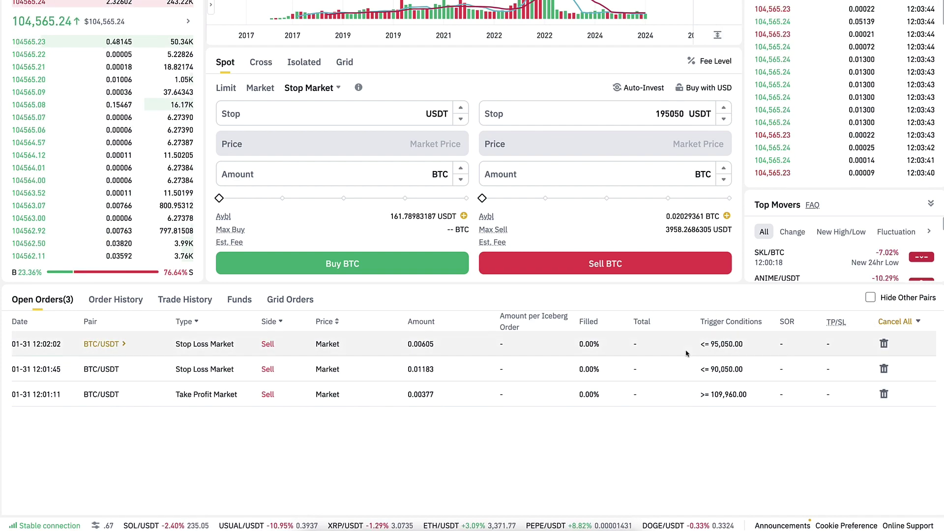
pyautogui.click(884, 344)
pyautogui.click(884, 344)
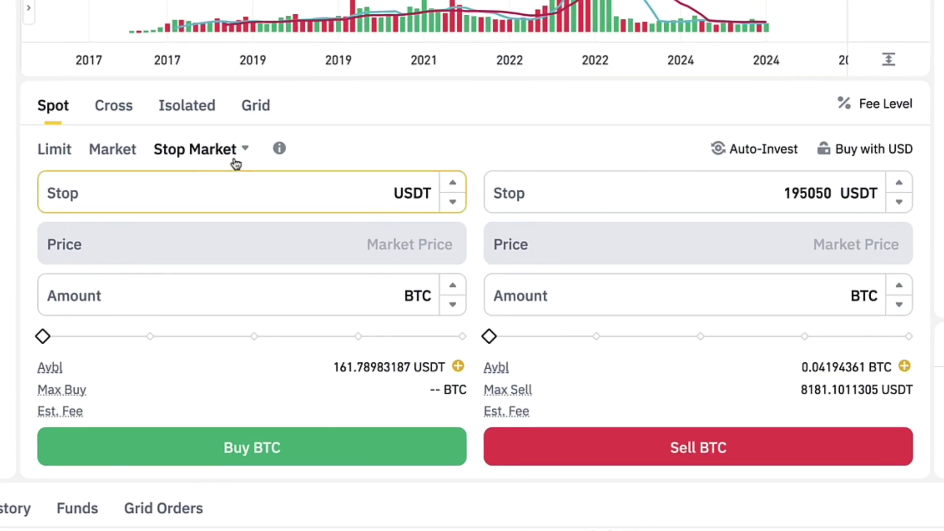
# Submit a 0.00671 BTC OCO sell with 150000 USDT take-profit limit and 100000 USDT stop-loss trigger.
pyautogui.click(238, 156)
pyautogui.click(196, 335)
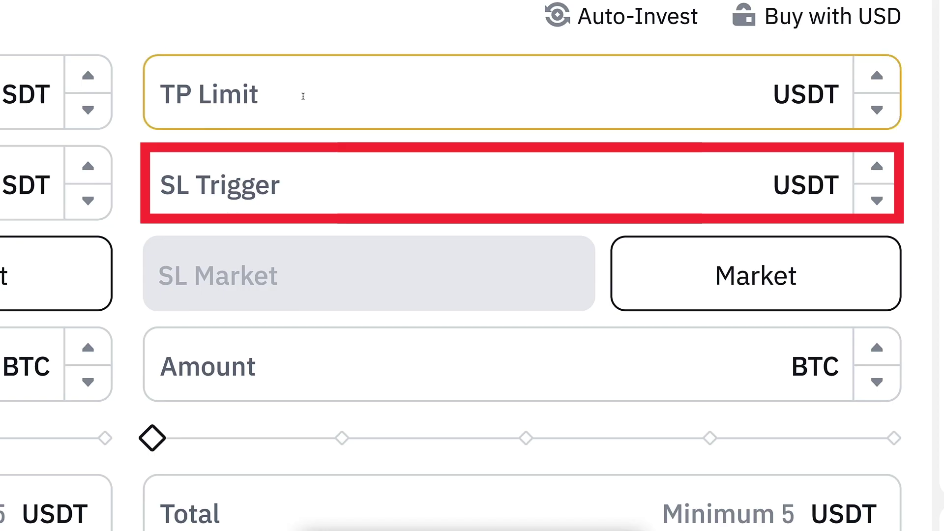
pyautogui.write('150000')
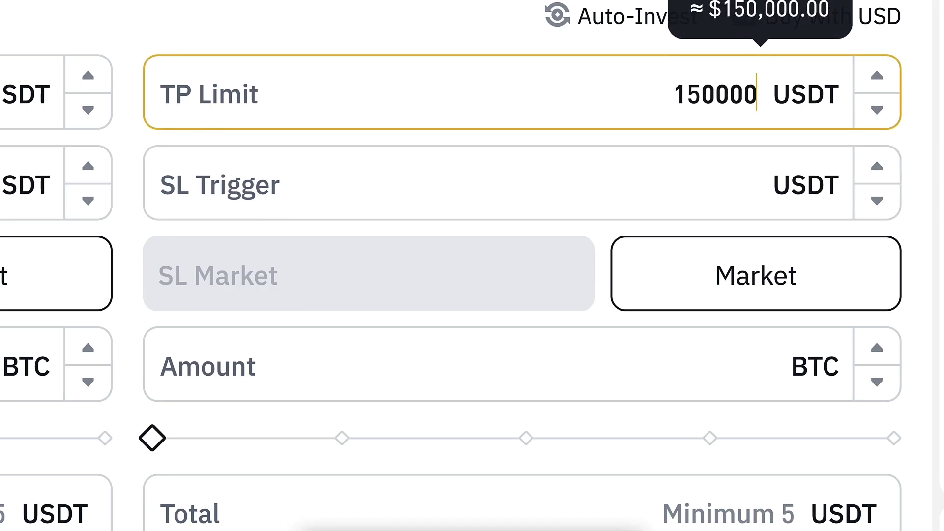
pyautogui.click(756, 185)
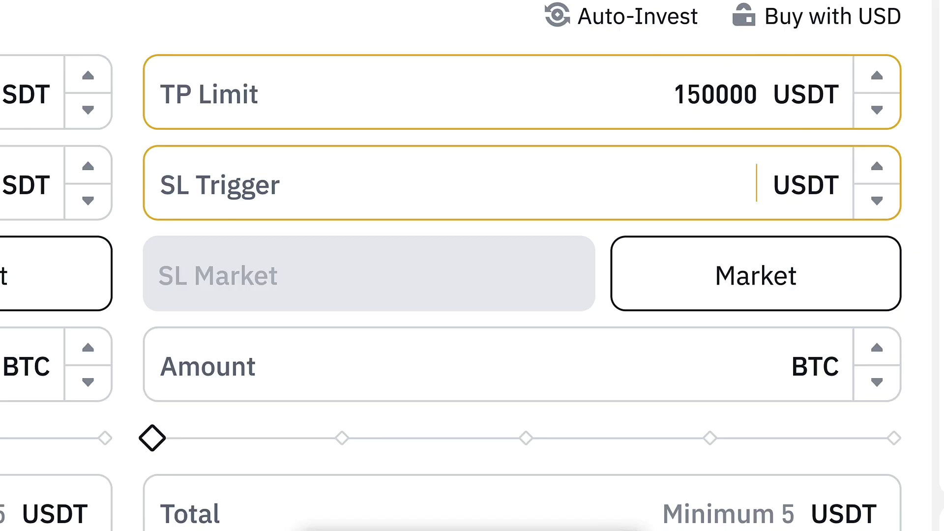
pyautogui.write('100000')
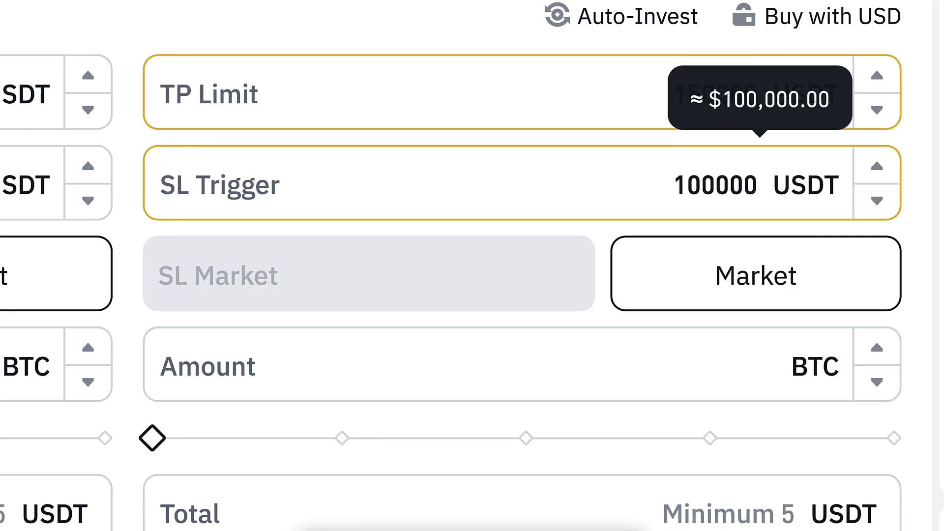
pyautogui.scroll(-1, 378, 147)
pyautogui.moveTo(157, 414); pyautogui.dragTo(274, 417)
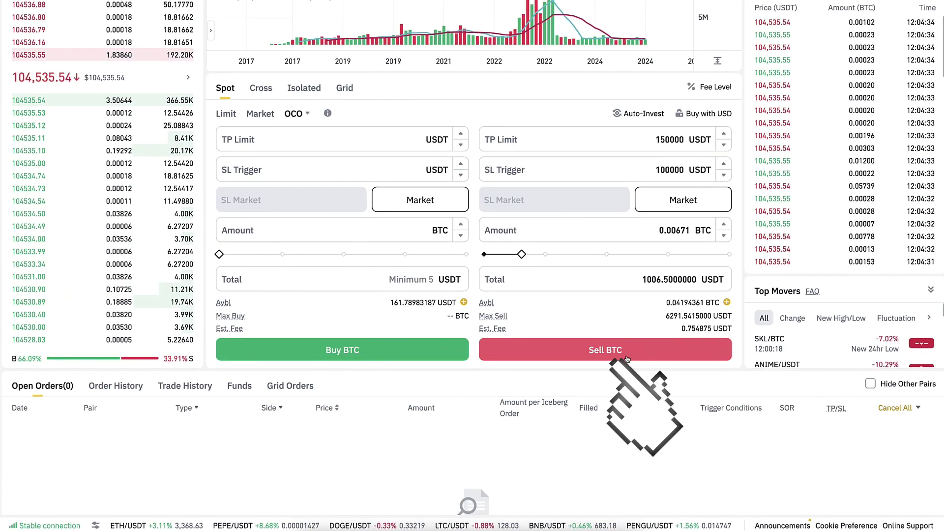
pyautogui.click(627, 358)
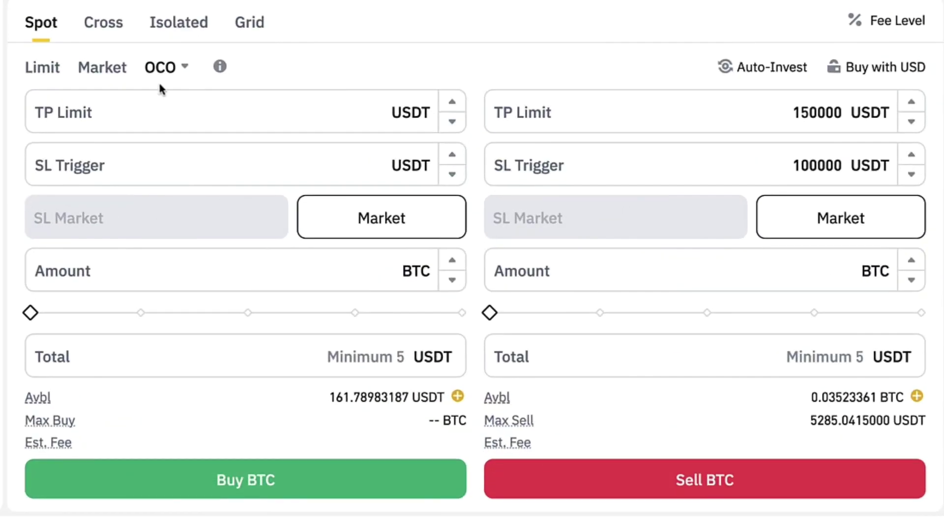
pyautogui.click(297, 114)
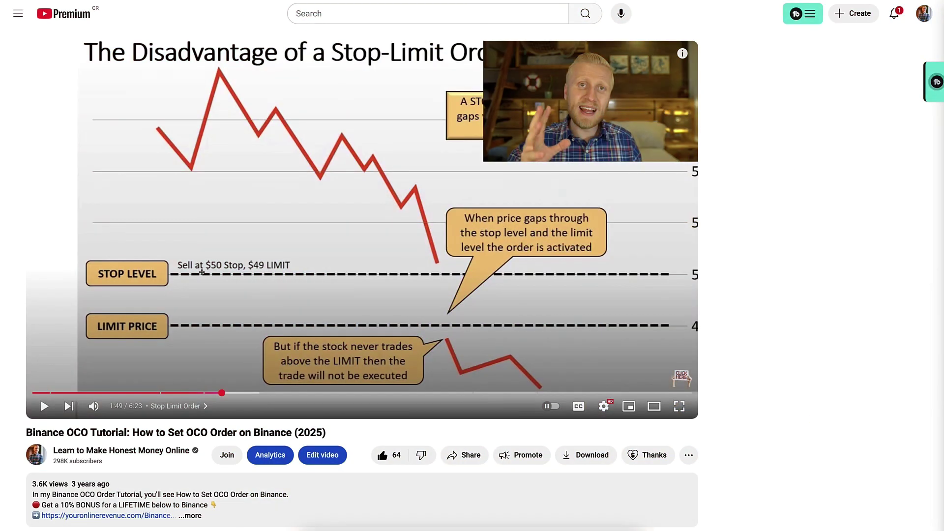
# Make the OCO tutorial video full screen and cancel both legs of the OCO sell.
pyautogui.press('f')
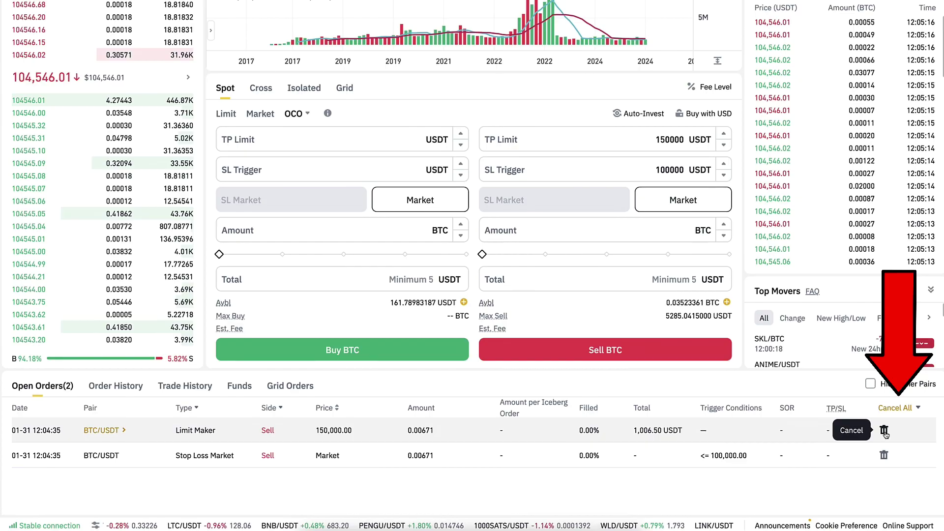
pyautogui.click(885, 429)
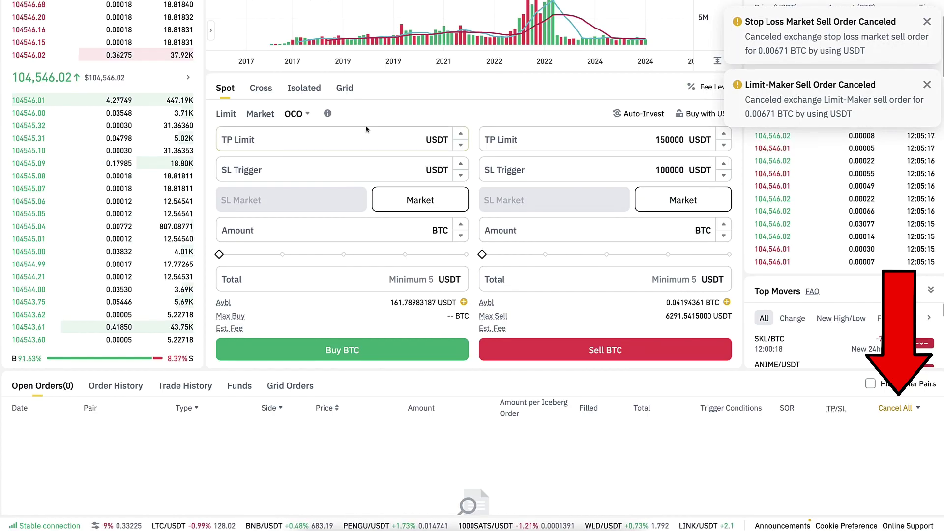
# Show the spot order types list with Stop Limit, Stop Market, Trailing Stop and OCO.
pyautogui.click(307, 114)
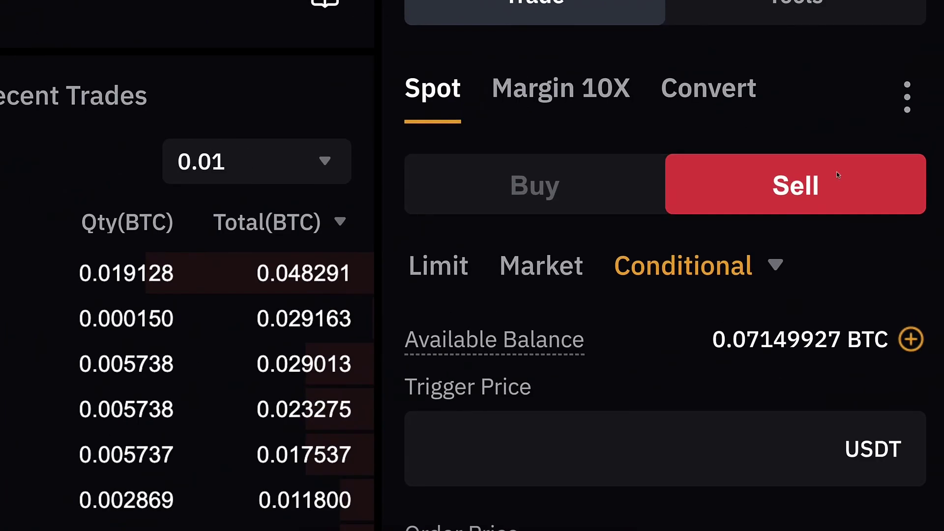
# Show Bybit's spot sell conditional order types: TP/SL, Conditional and OCO.
pyautogui.click(887, 140)
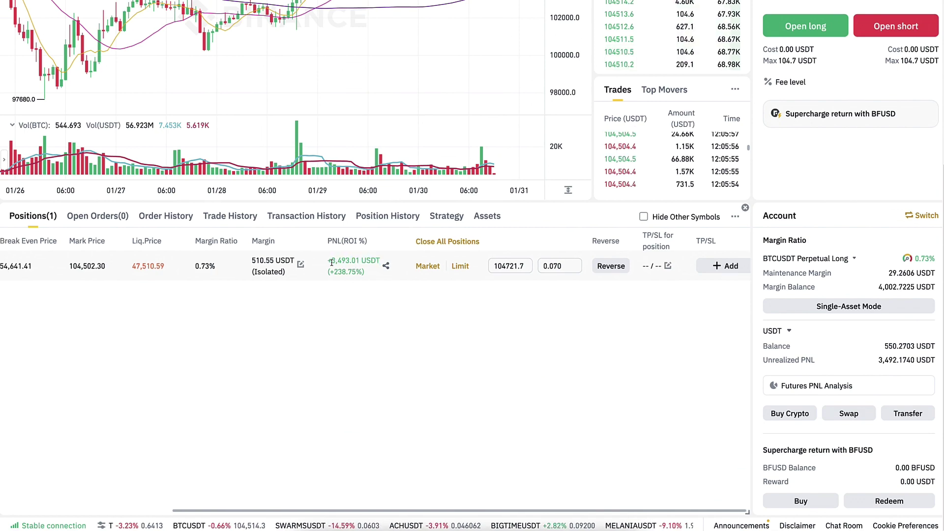
# Scroll the Positions table to the BTCUSDT long's empty 'TP/SL for position' column.
pyautogui.hscroll(-5, 332, 264)
pyautogui.hscroll(5, 332, 266)
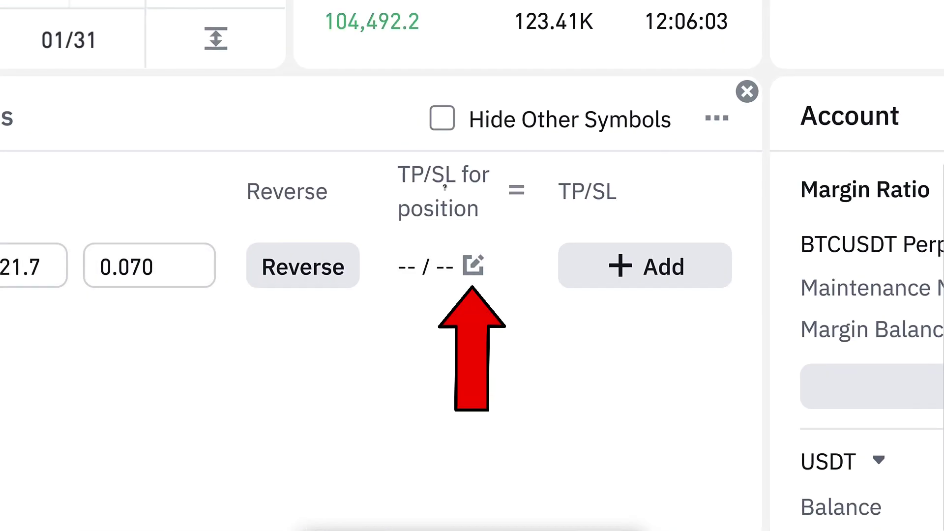
# Enter a position take profit of 10000 PnL and a stop loss of -100 PnL.
pyautogui.click(479, 265)
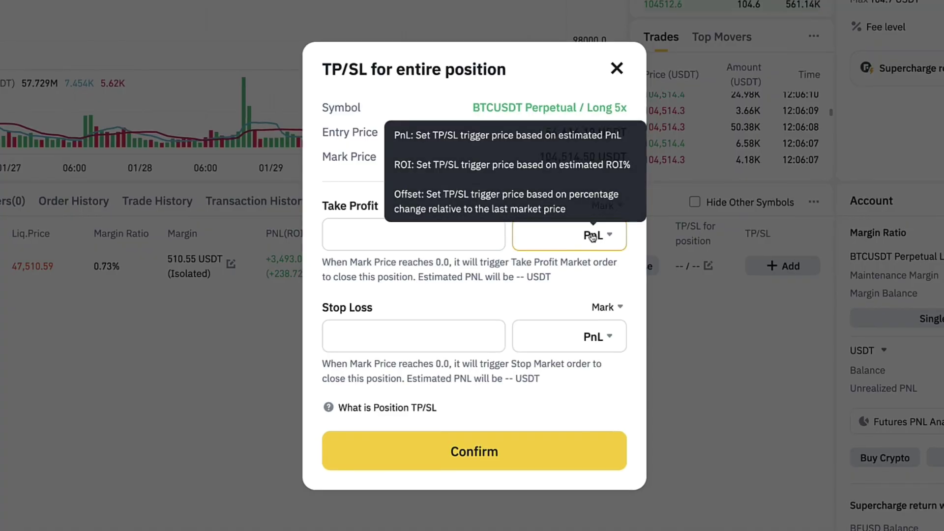
pyautogui.click(592, 236)
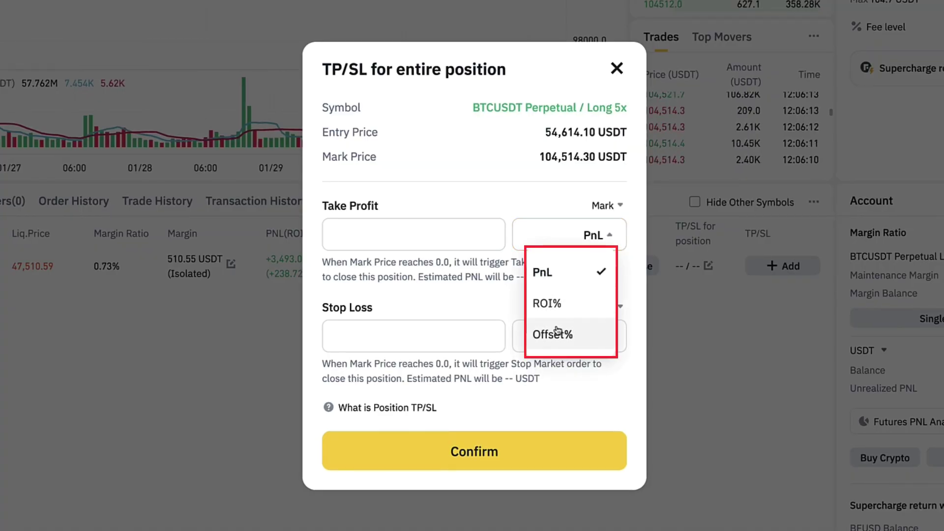
pyautogui.click(527, 229)
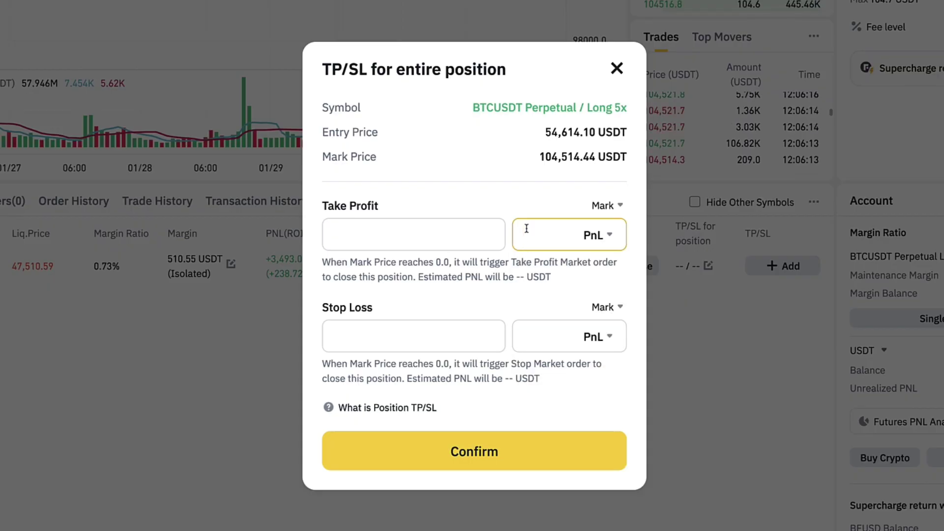
pyautogui.write('100')
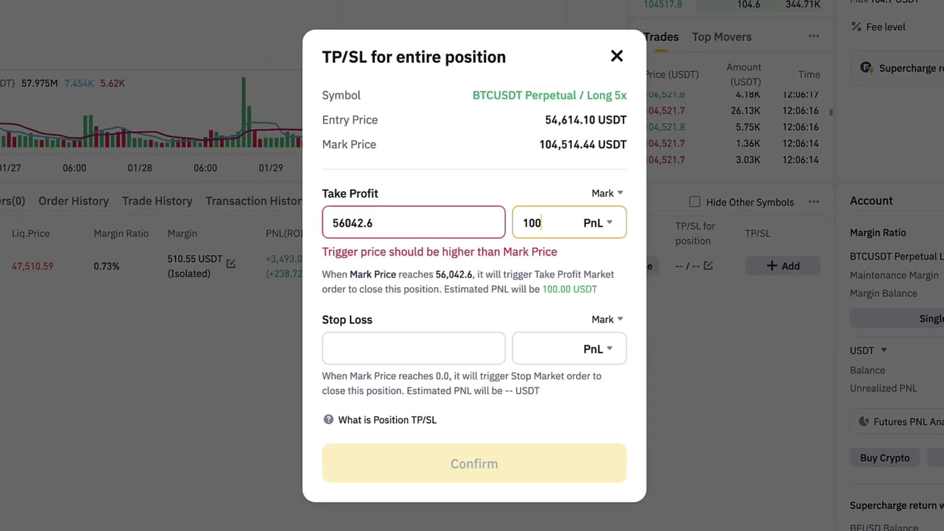
pyautogui.write('00')
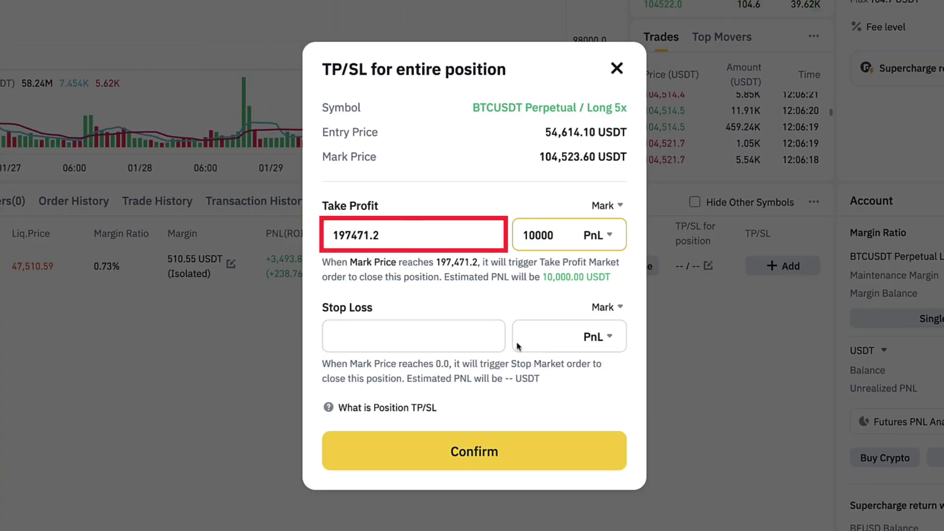
pyautogui.click(545, 341)
pyautogui.write('-100')
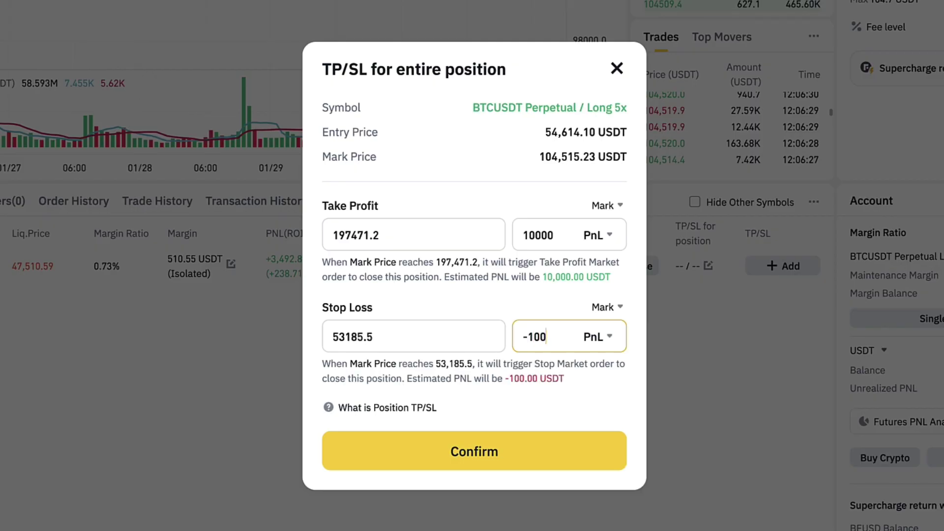
pyautogui.click(480, 335)
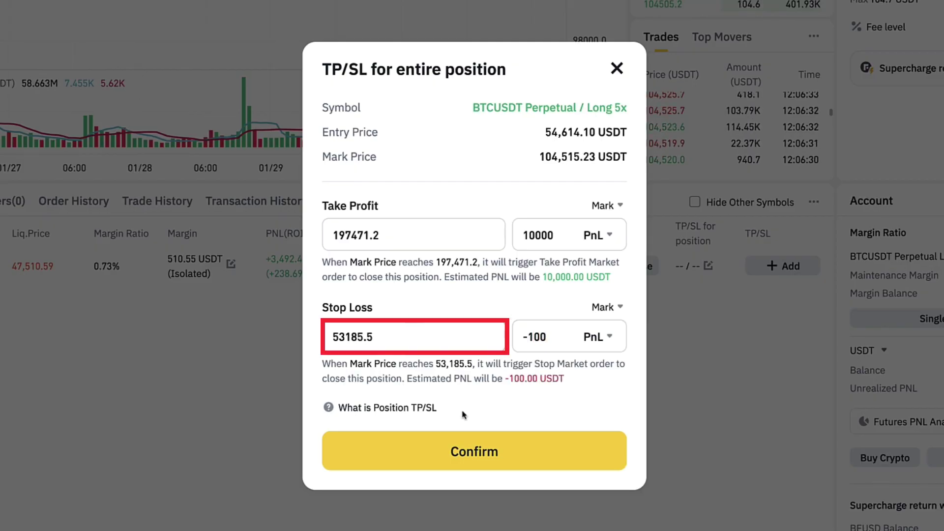
# Turn off price protection and confirm the 197,471.2 take profit and 53,185.5 stop loss.
pyautogui.click(477, 451)
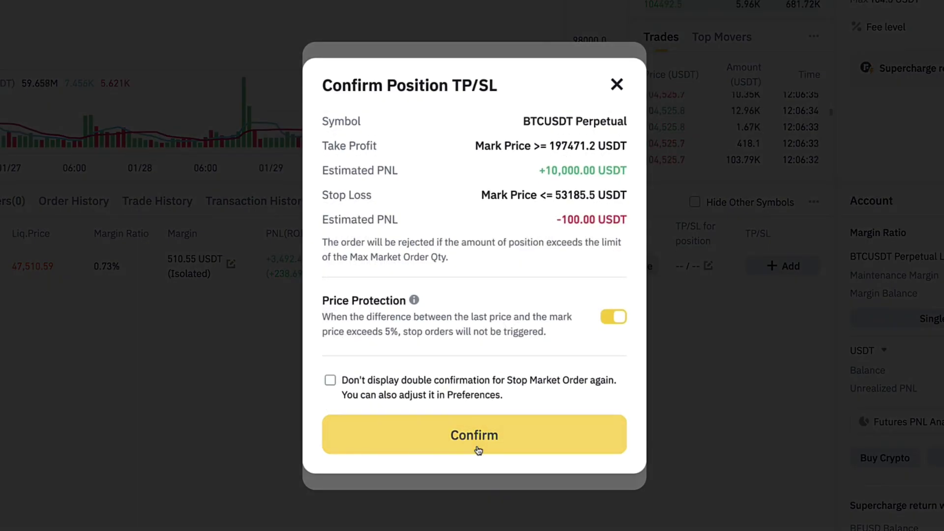
pyautogui.click(610, 323)
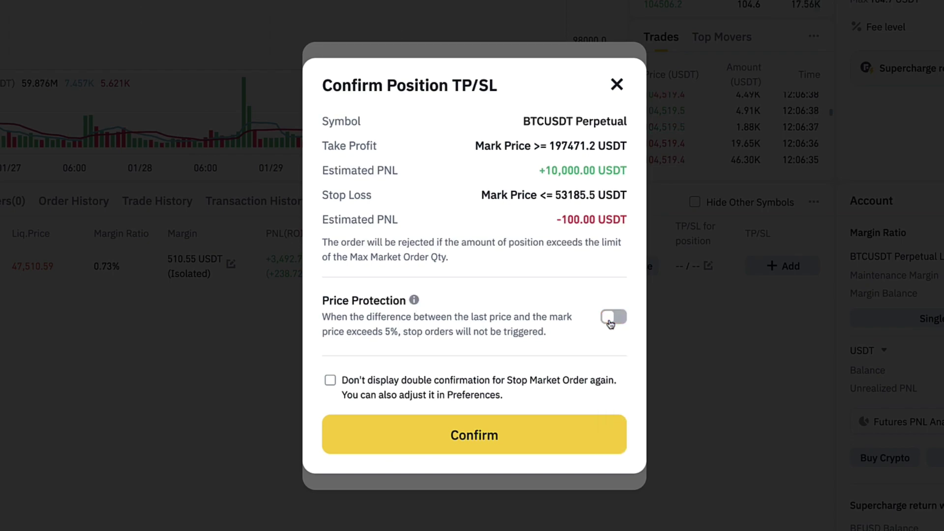
pyautogui.click(552, 449)
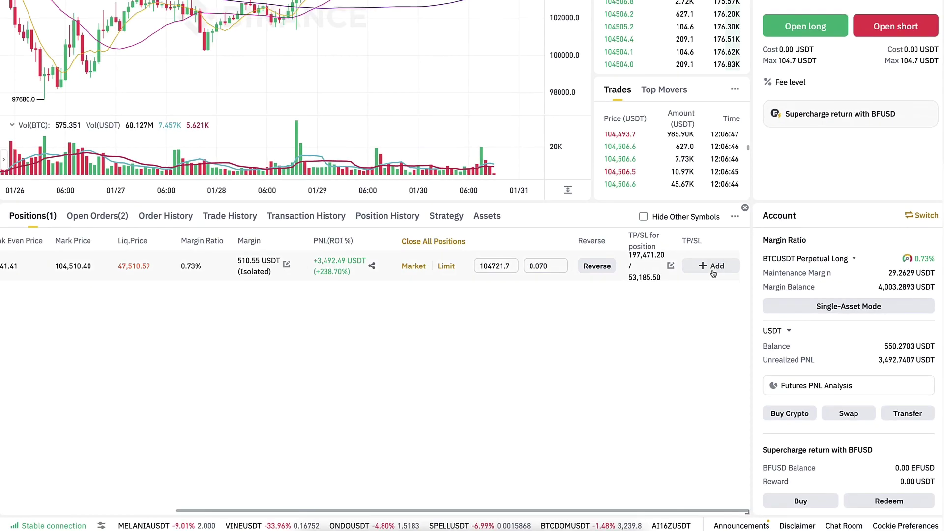
# Cancel the old take profit and stop loss, then set 110000 take profit and 100000 stop loss.
pyautogui.scroll(4, 582, 329)
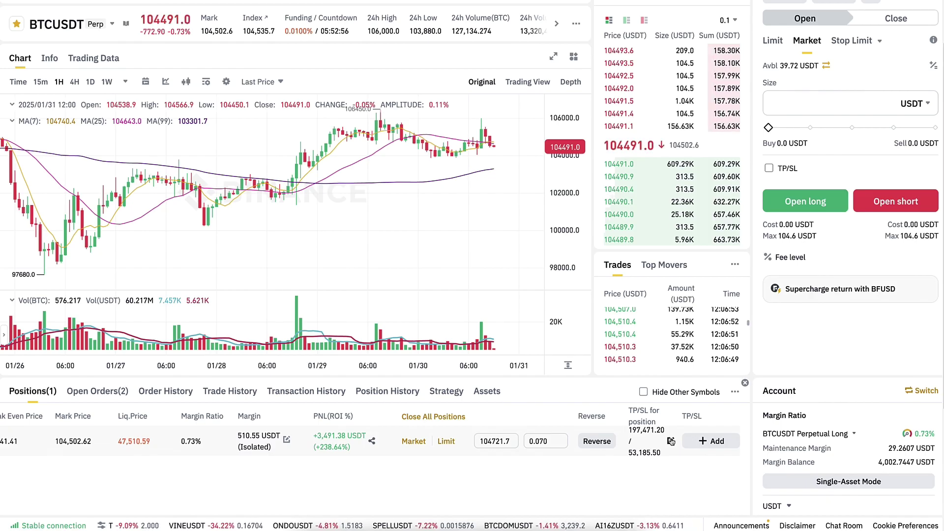
pyautogui.click(671, 441)
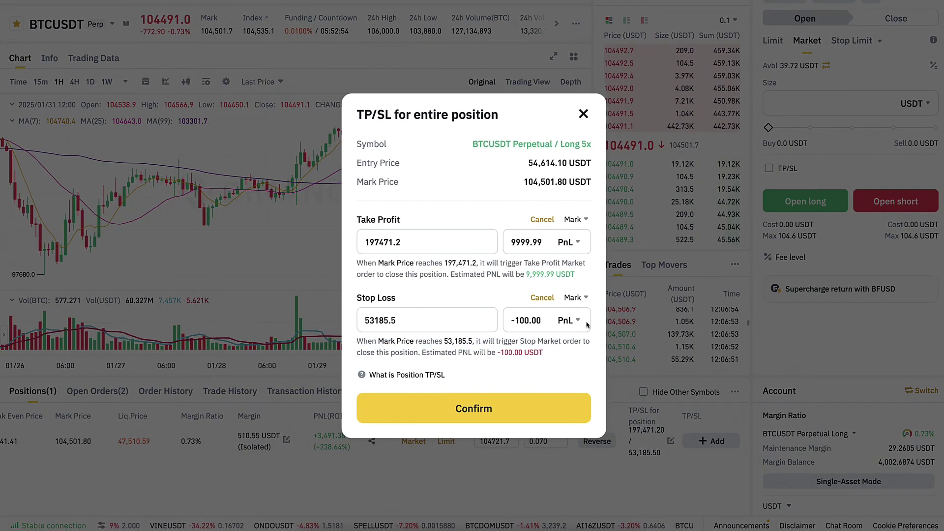
pyautogui.click(542, 220)
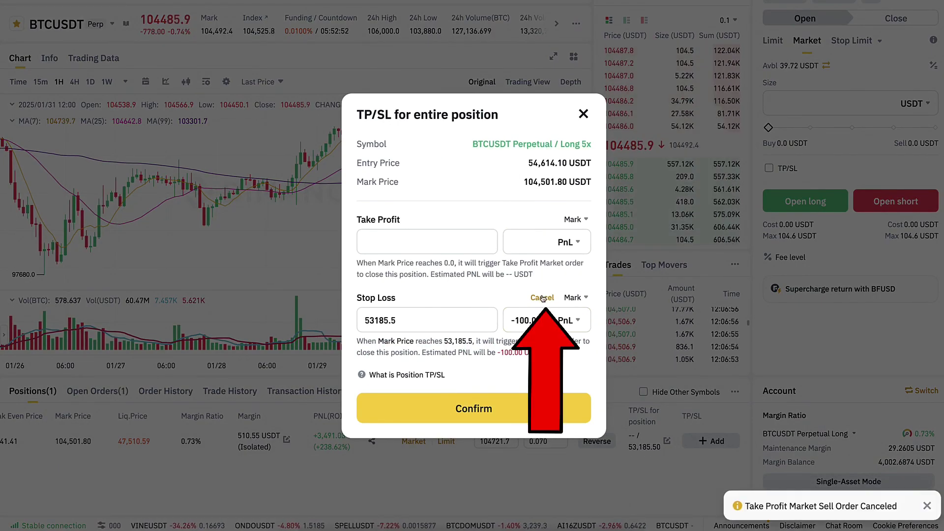
pyautogui.click(542, 297)
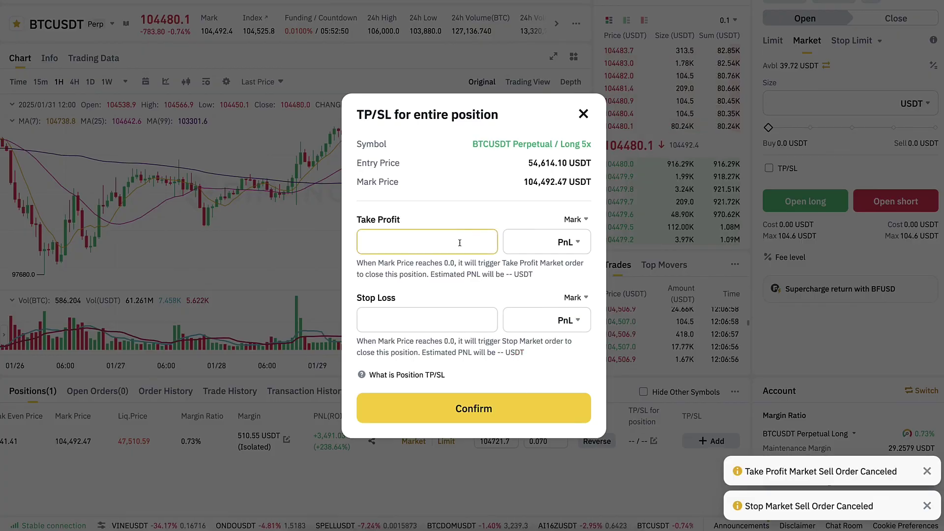
pyautogui.click(459, 243)
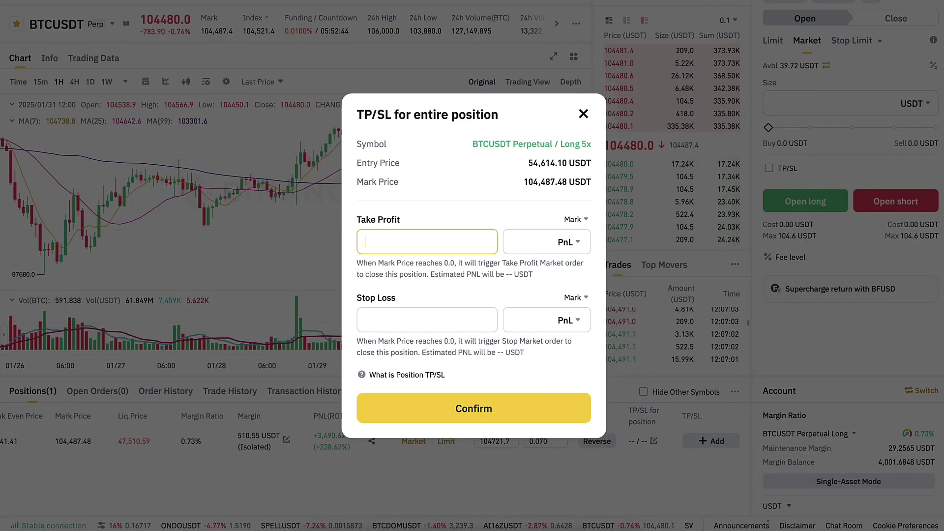
pyautogui.write('11000')
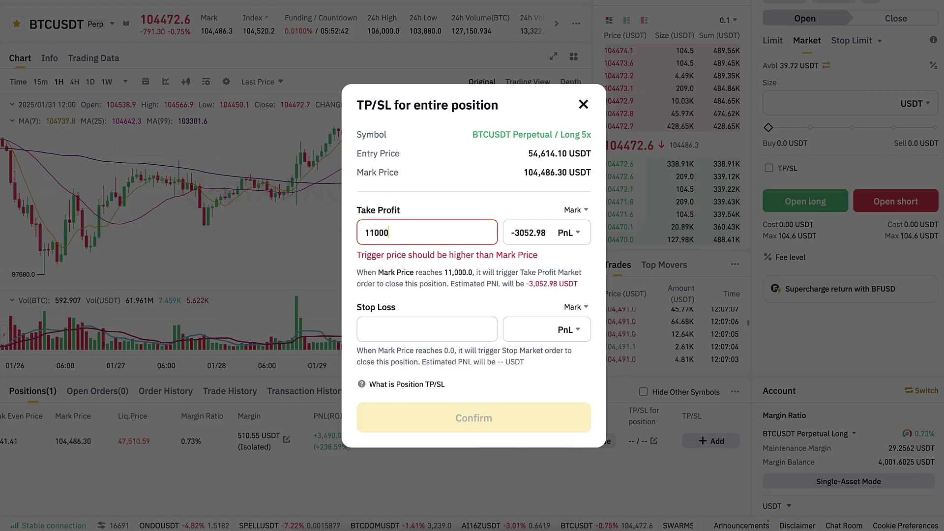
pyautogui.write('0')
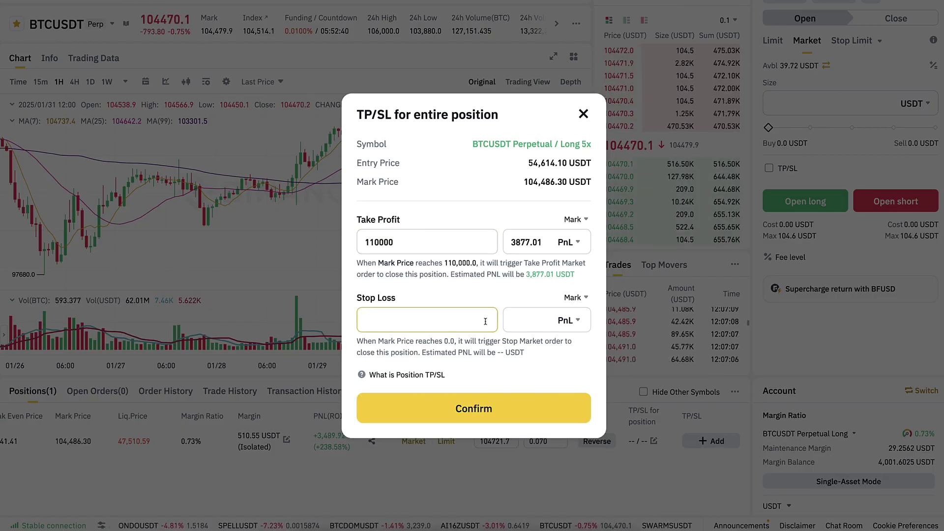
pyautogui.write('100000')
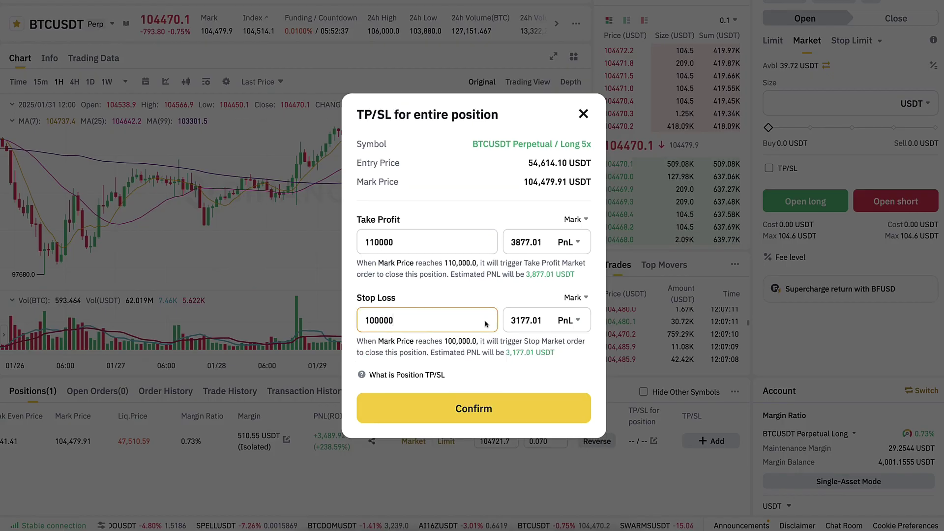
pyautogui.click(509, 410)
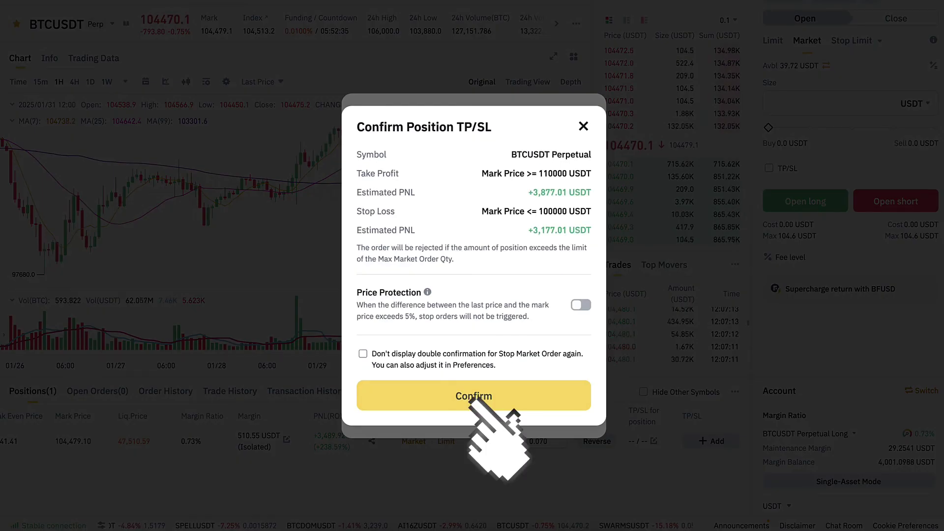
pyautogui.click(485, 404)
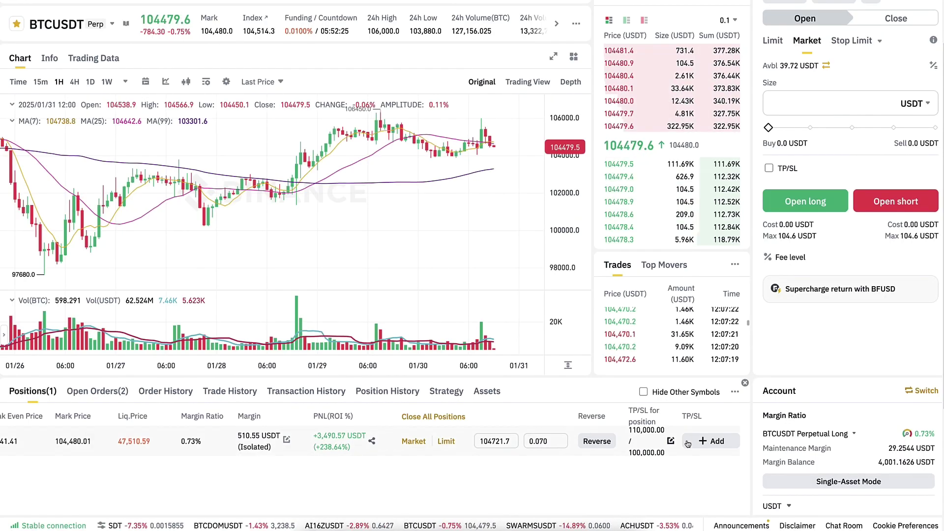
# Try the PnL (3877) and ROI modes: take profit 500% ROI, stop loss -50% ROI.
pyautogui.click(671, 441)
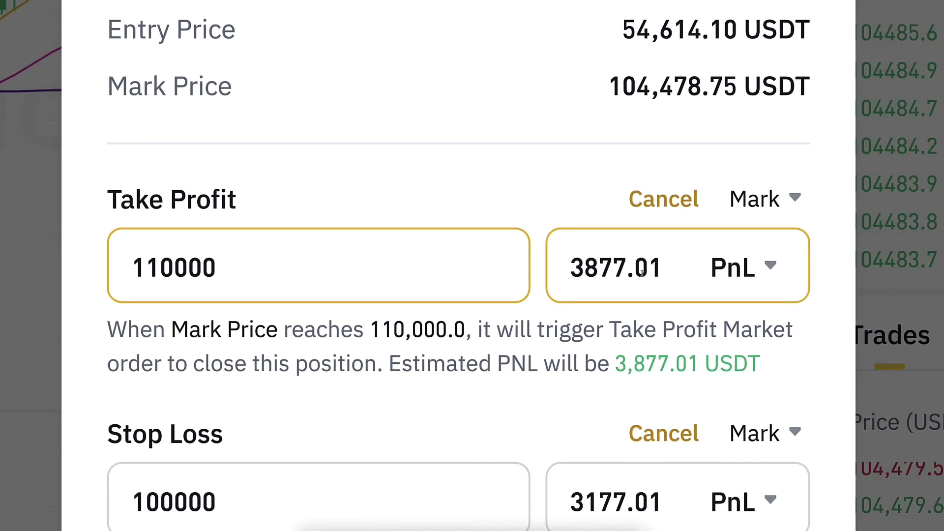
pyautogui.click(638, 273)
pyautogui.press('BackSpace')
pyautogui.press('BackSpace')
pyautogui.press('BackSpace')
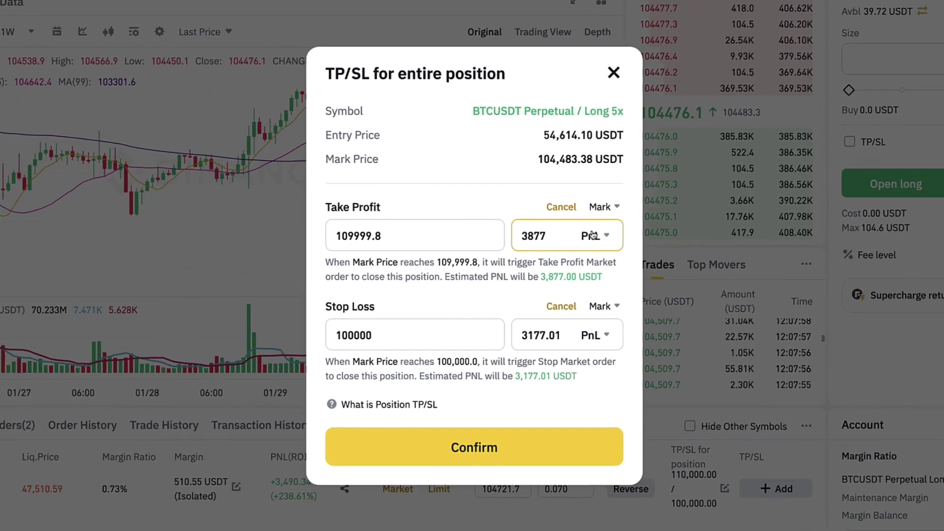
pyautogui.click(743, 176)
pyautogui.click(585, 303)
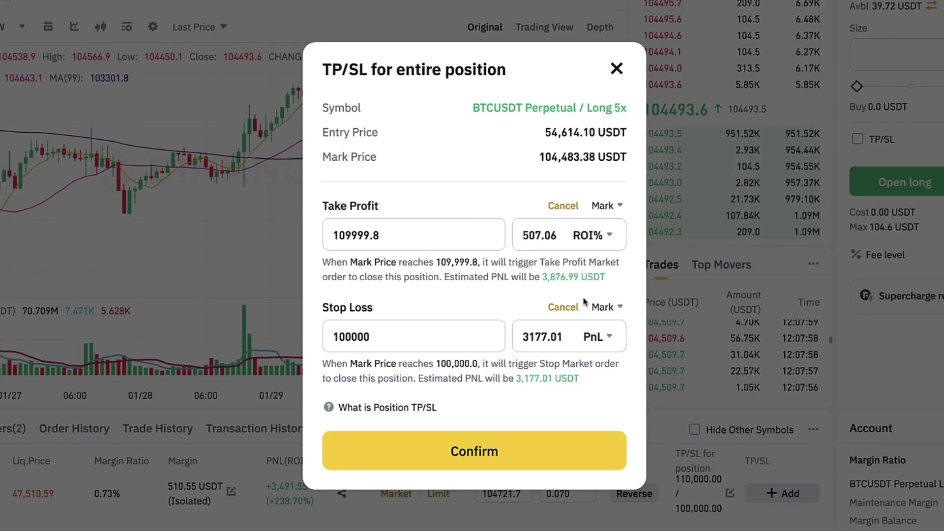
pyautogui.click(554, 241)
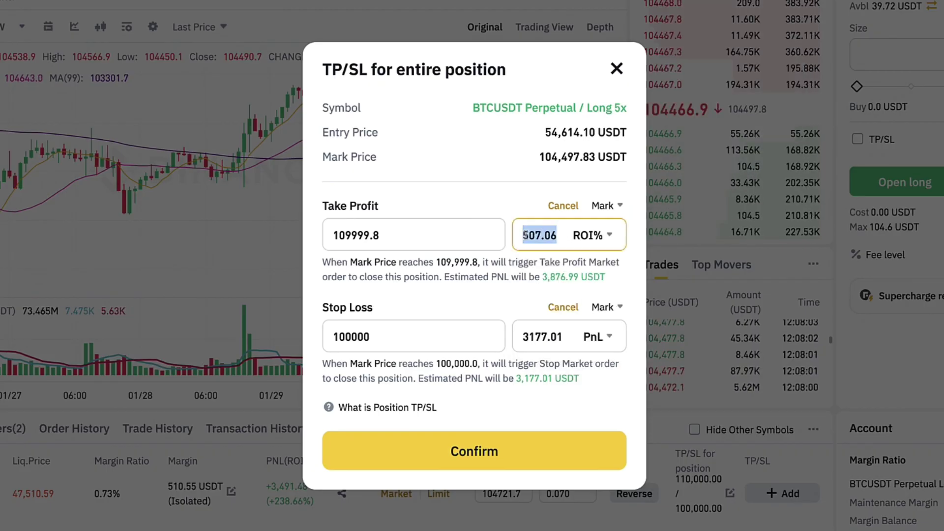
pyautogui.write('500')
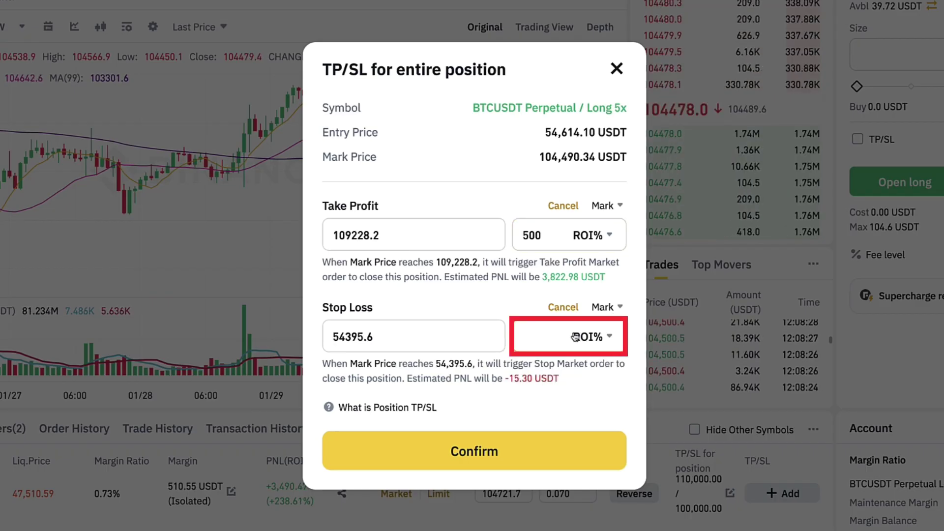
pyautogui.click(574, 336)
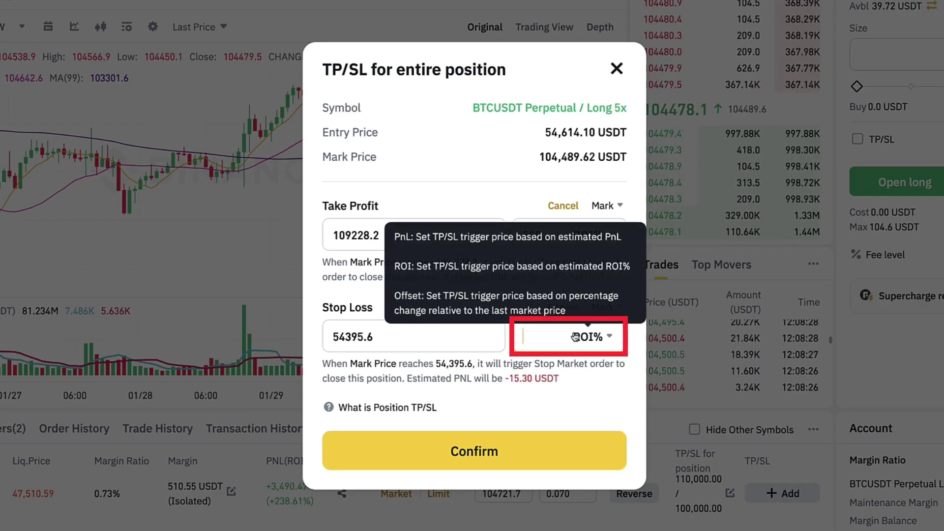
pyautogui.write('-50')
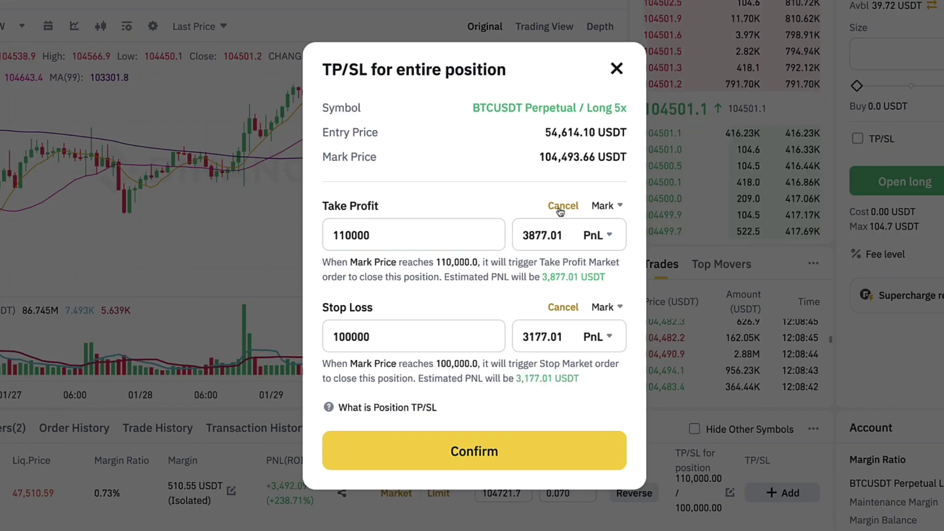
# Cancel both the 110,000 take profit and 100,000 stop loss and confirm.
pyautogui.click(570, 307)
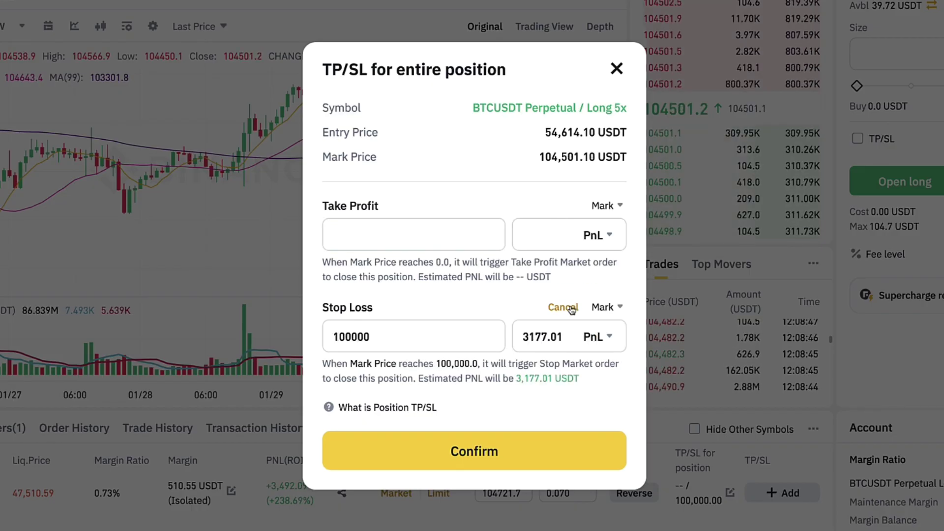
pyautogui.click(571, 307)
pyautogui.click(574, 455)
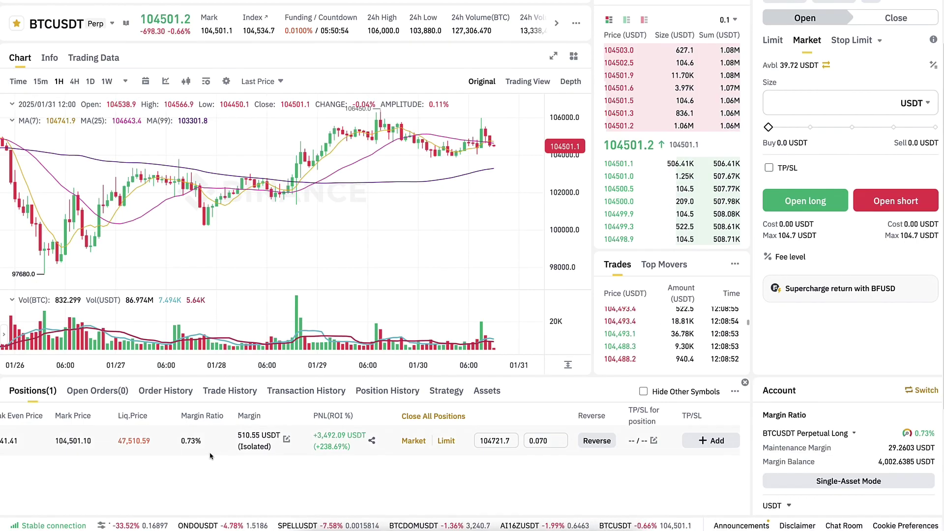
# Scroll the futures page back up to the BTCUSDC perpetual's Stop Limit order form.
pyautogui.hscroll(-5, 153, 443)
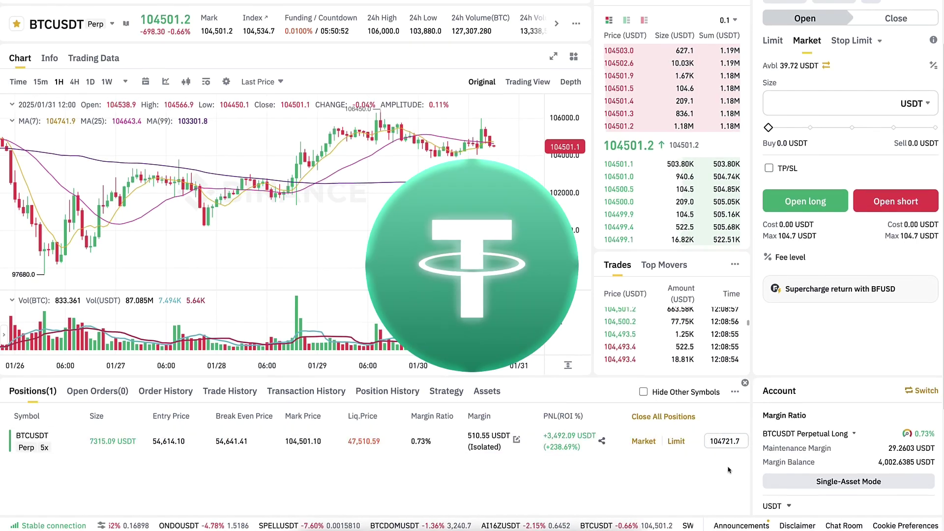
pyautogui.scroll(2, 152, 443)
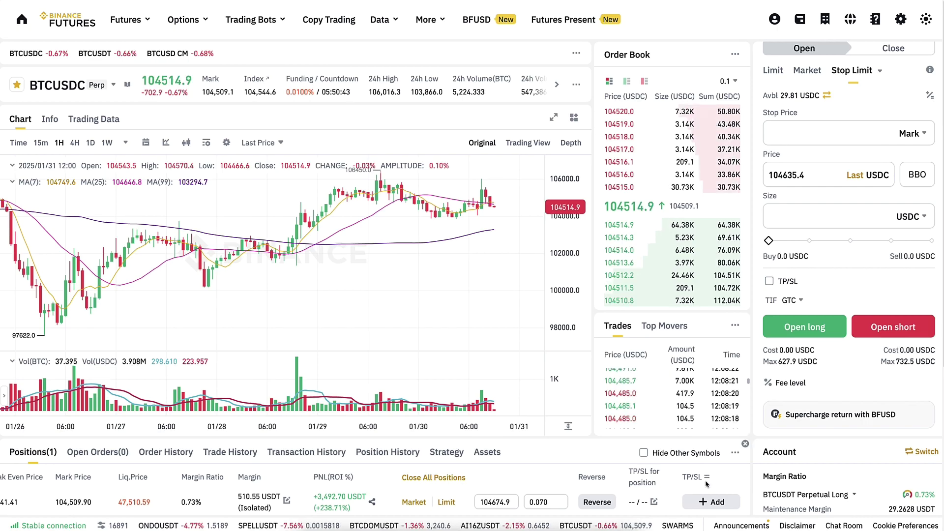
pyautogui.scroll(-4, 652, 422)
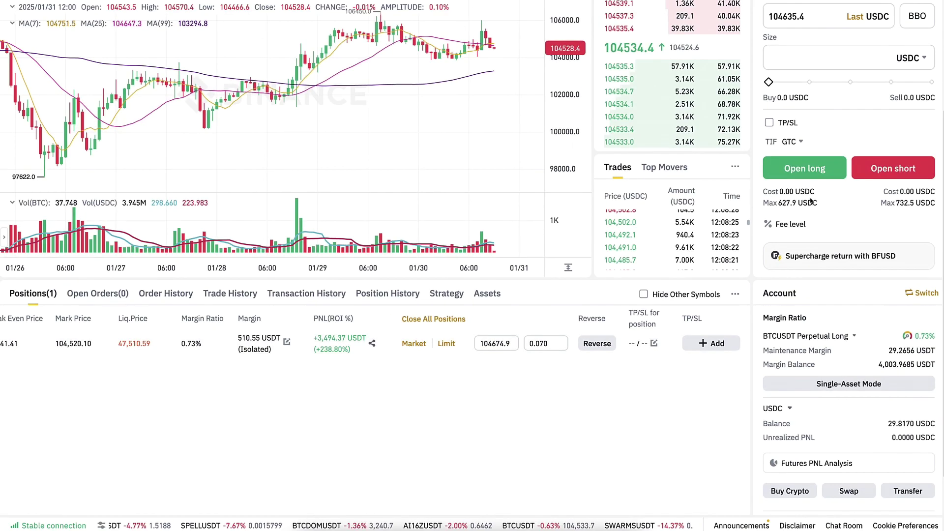
pyautogui.scroll(3, 811, 202)
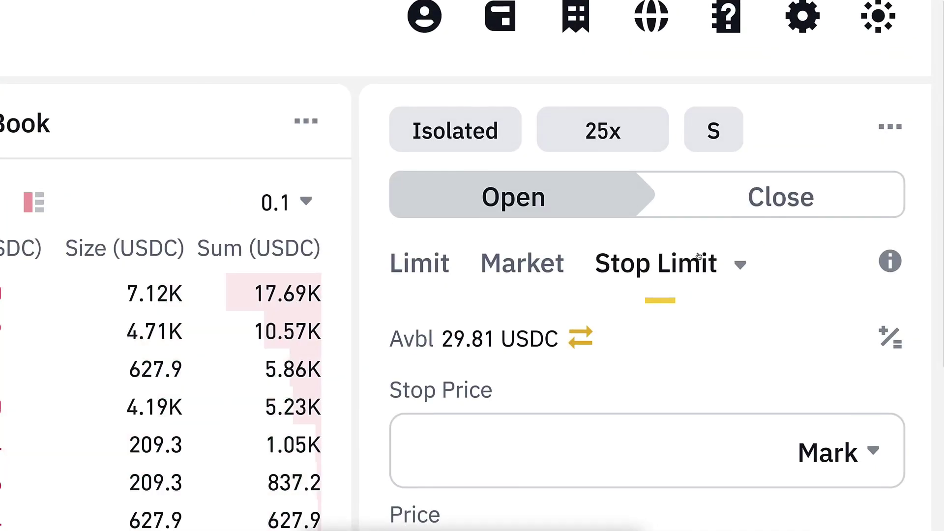
# Switch the order type to Market and drag the size slider to 40%.
pyautogui.click(741, 264)
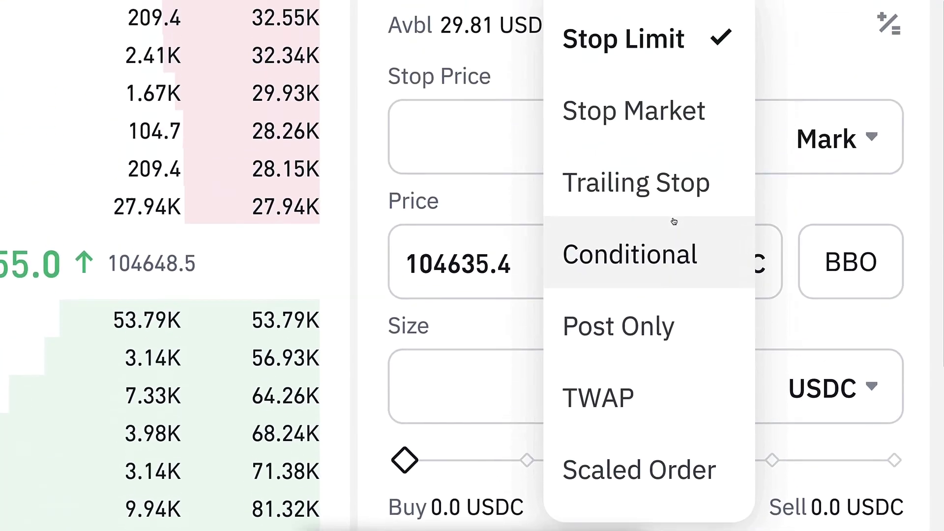
pyautogui.click(522, 93)
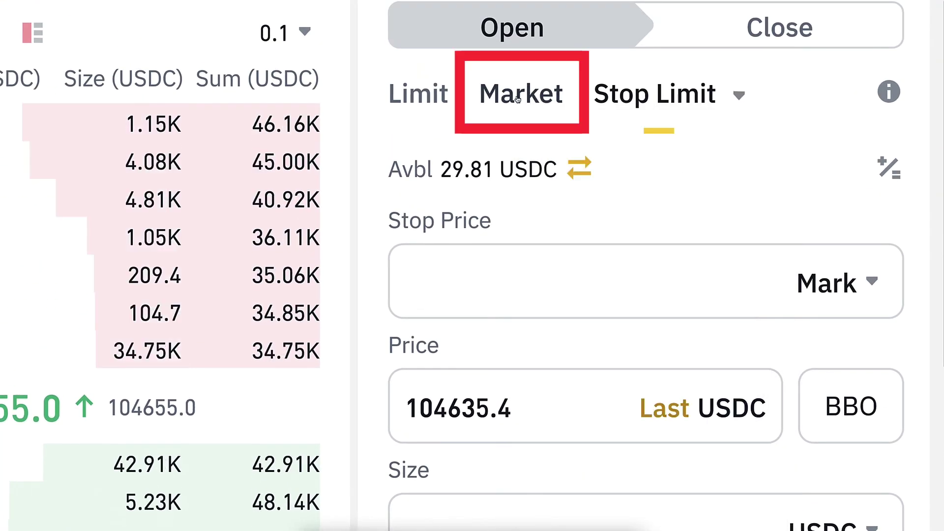
pyautogui.moveTo(405, 354); pyautogui.dragTo(605, 354)
pyautogui.scroll(-2, 616, 433)
pyautogui.scroll(-2, 615, 434)
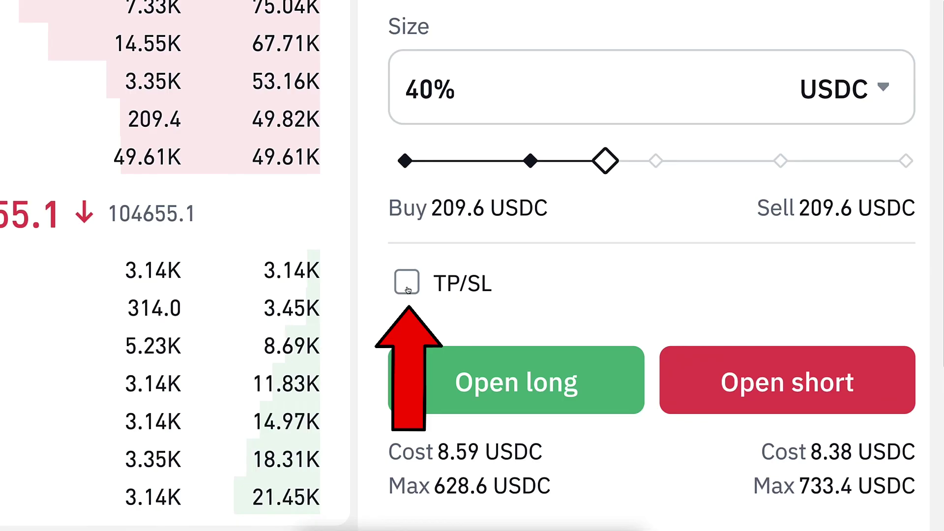
# Turn on TP/SL with a 119950 take profit and a 103060 stop loss.
pyautogui.click(408, 290)
pyautogui.scroll(-5, 722, 330)
pyautogui.click(777, 384)
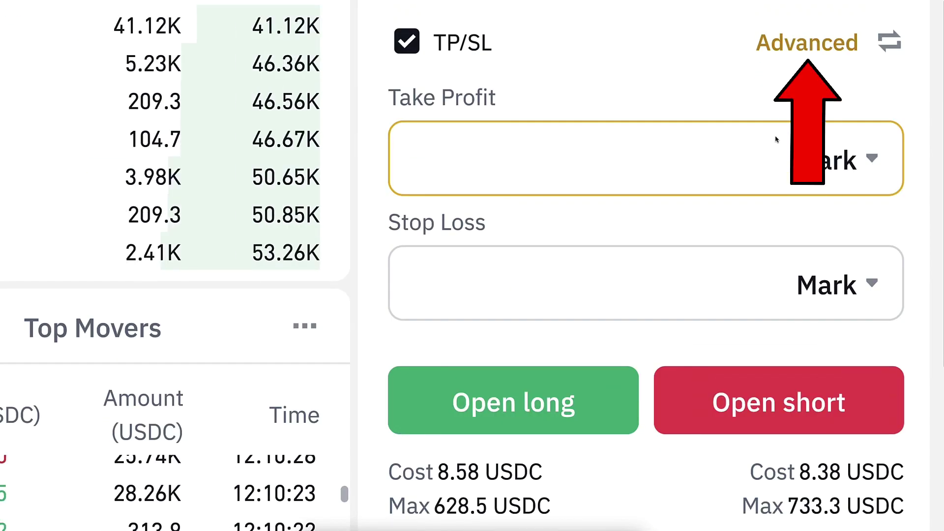
pyautogui.click(812, 61)
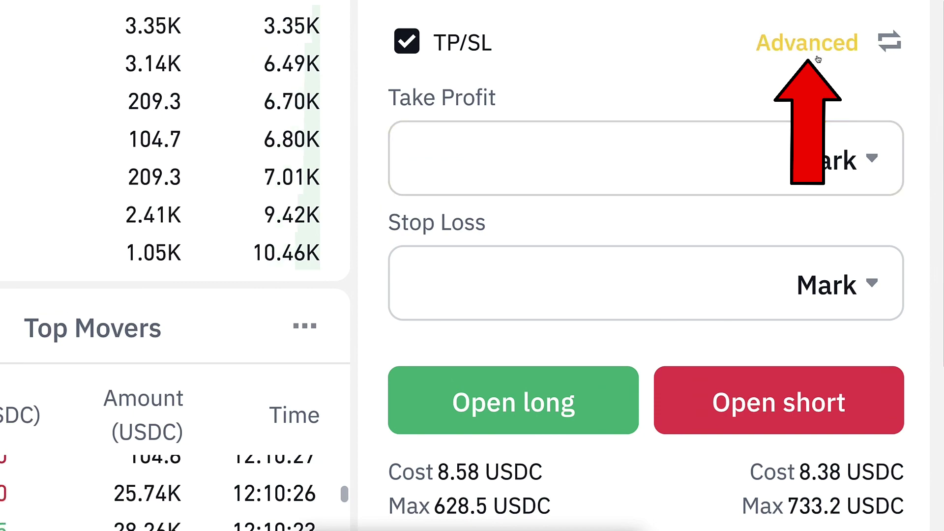
pyautogui.click(687, 139)
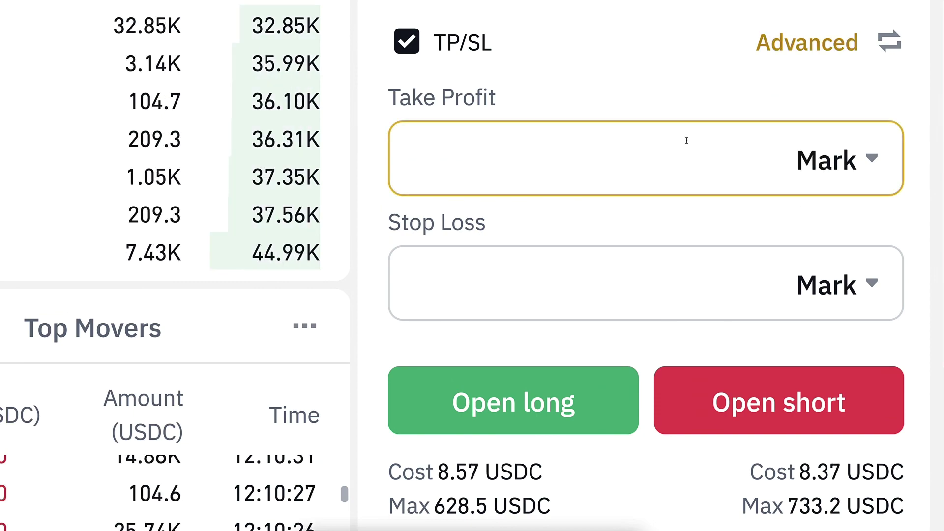
pyautogui.scroll(2, 509, 93)
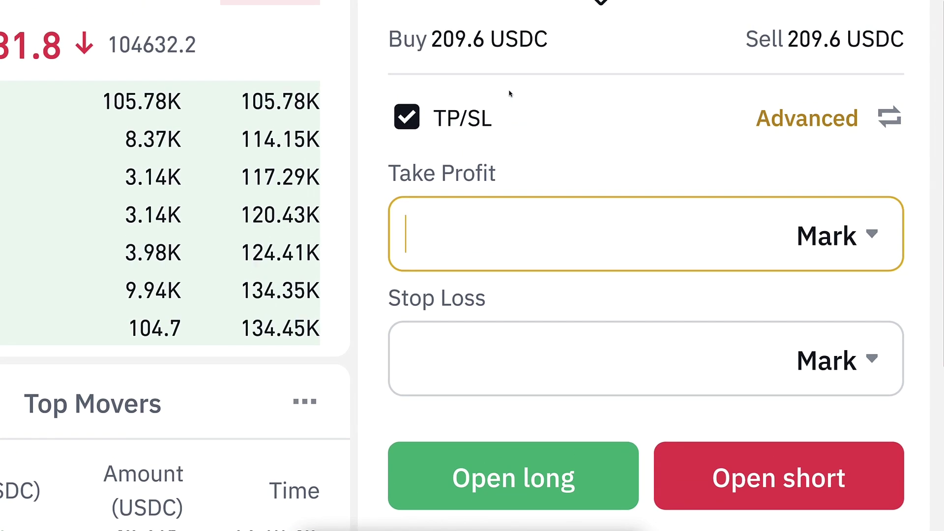
pyautogui.write('11')
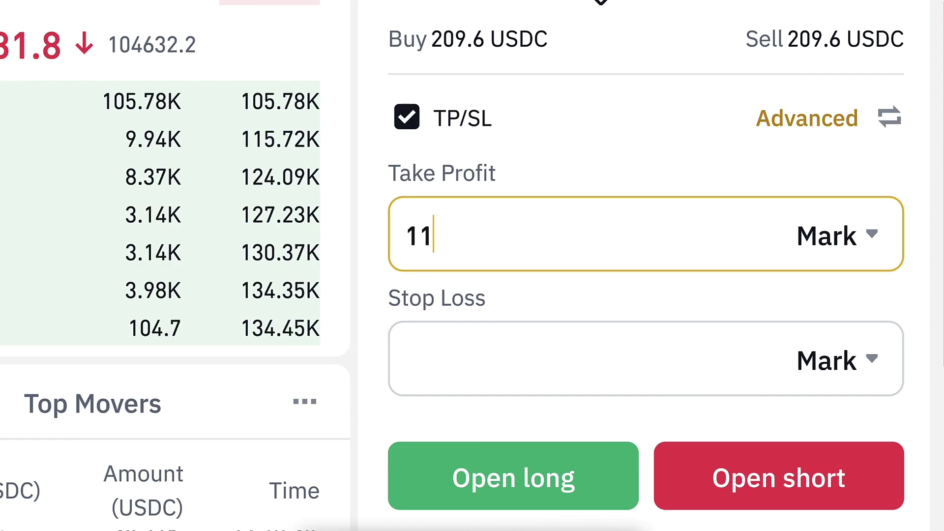
pyautogui.write('9950')
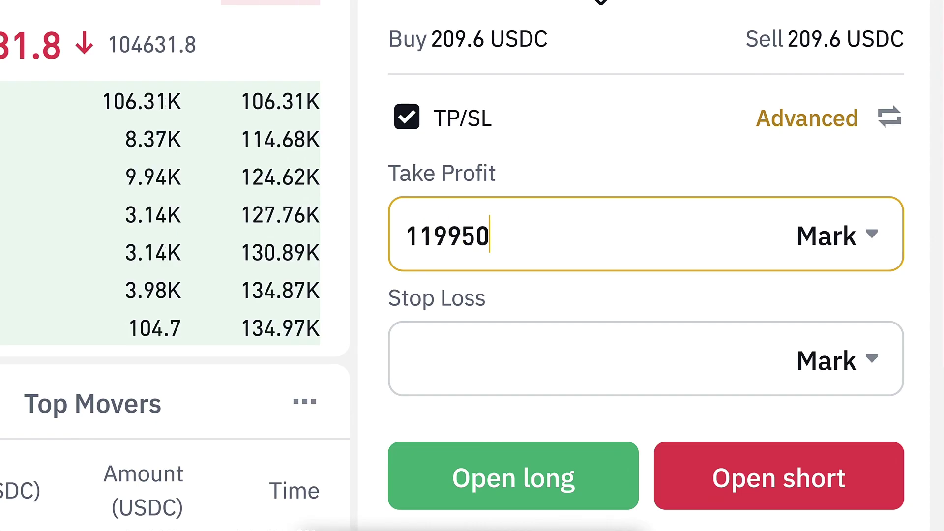
pyautogui.click(538, 325)
pyautogui.write('10')
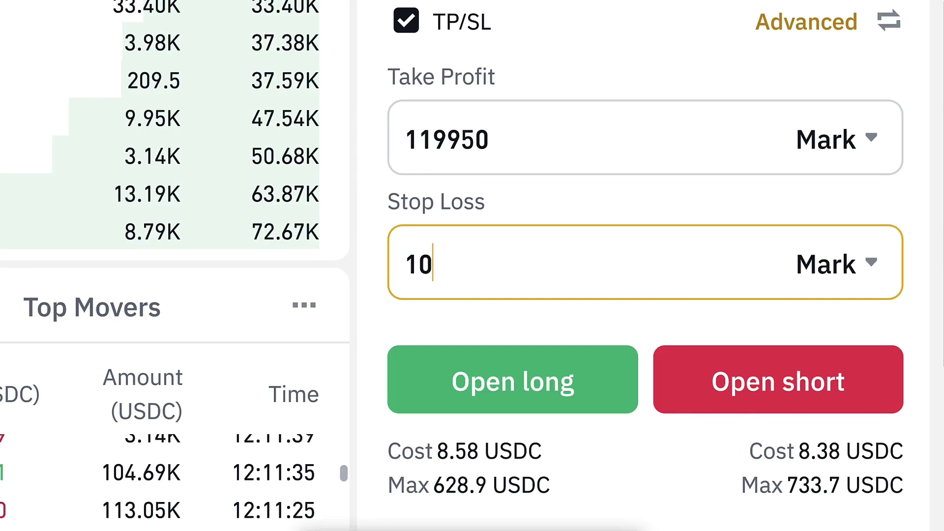
pyautogui.write('3060')
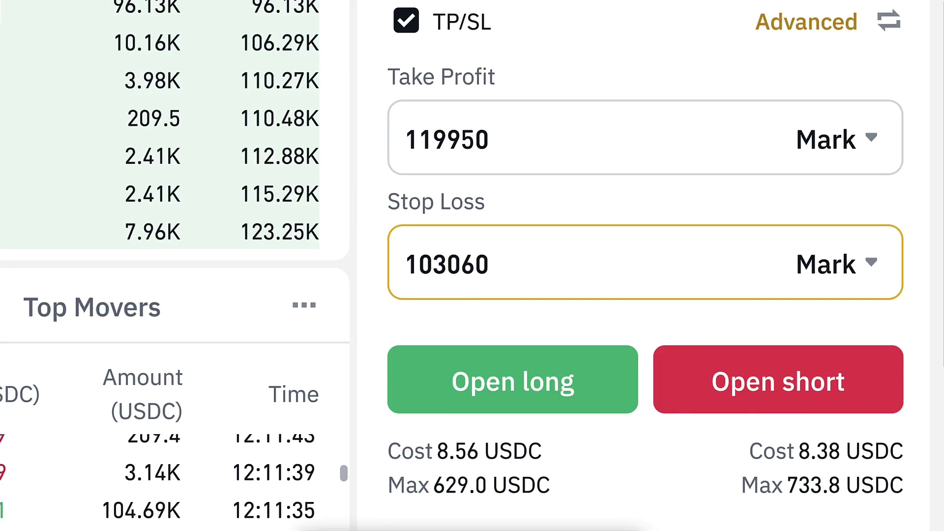
pyautogui.click(540, 392)
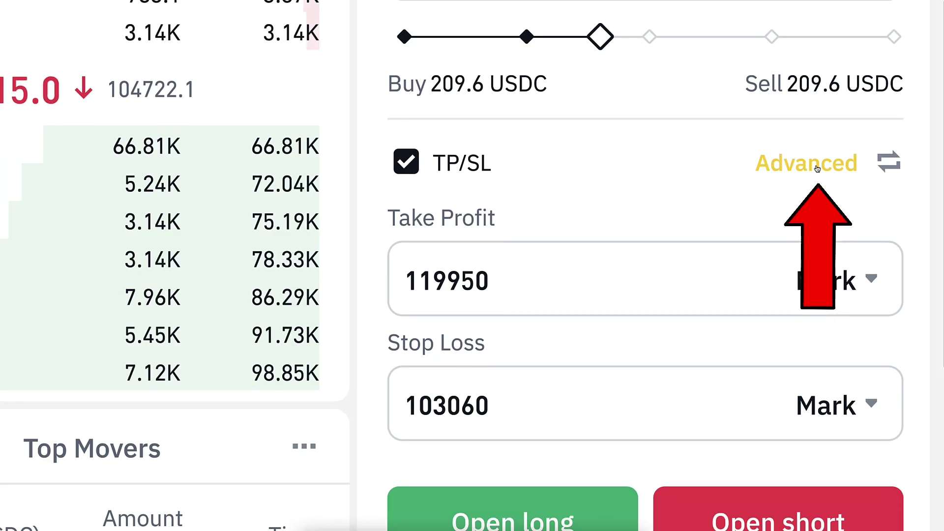
pyautogui.click(817, 169)
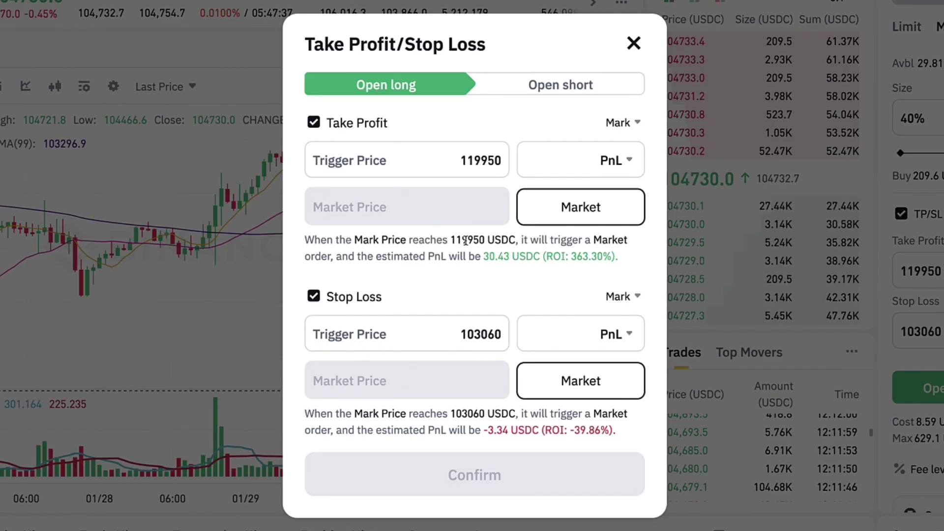
# Try a -5 stop loss, a 20 PnL take profit and a 119000 take-profit trigger.
pyautogui.click(565, 334)
pyautogui.write('-5')
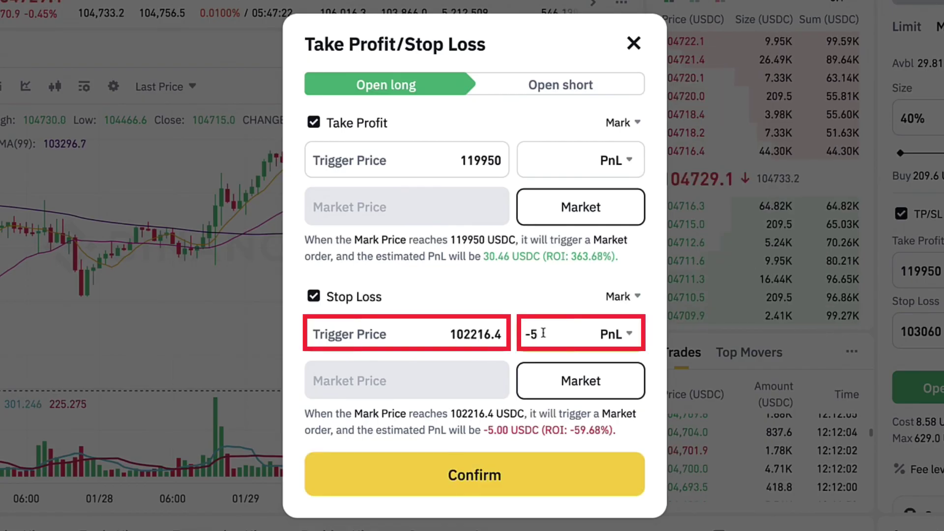
pyautogui.click(541, 162)
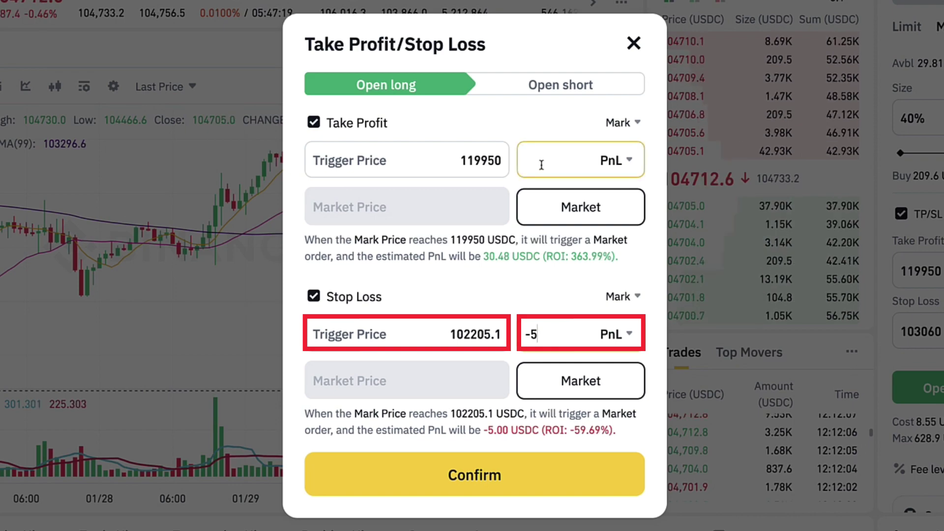
pyautogui.write('0.04')
pyautogui.doubleClick(542, 163)
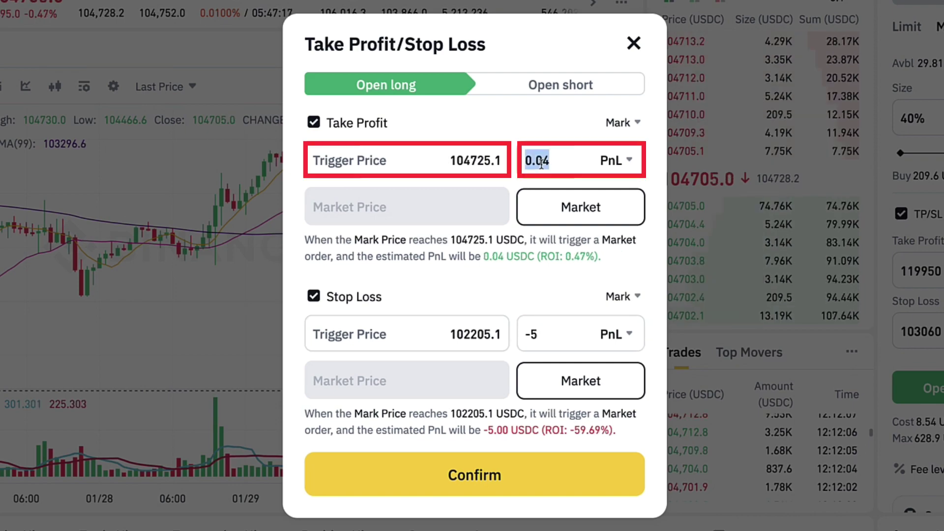
pyautogui.write('20')
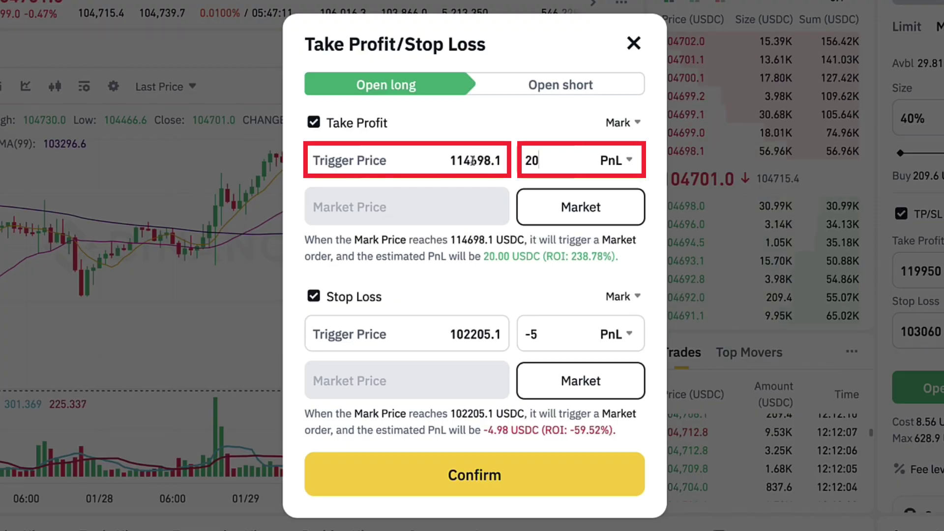
pyautogui.doubleClick(472, 161)
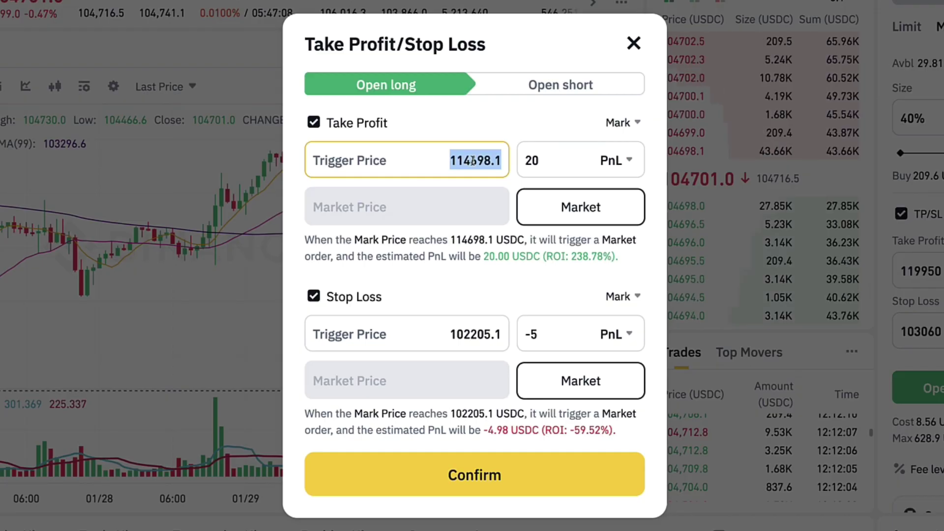
pyautogui.write('119')
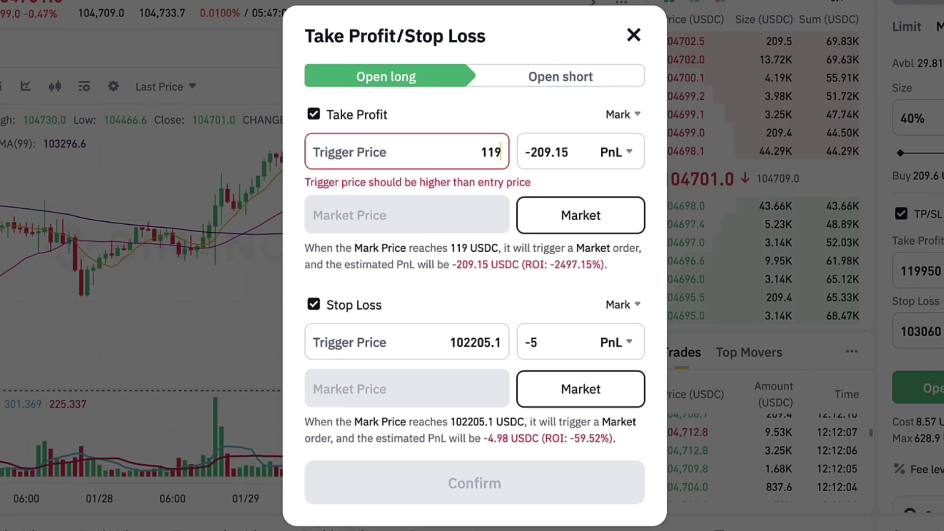
pyautogui.write('000')
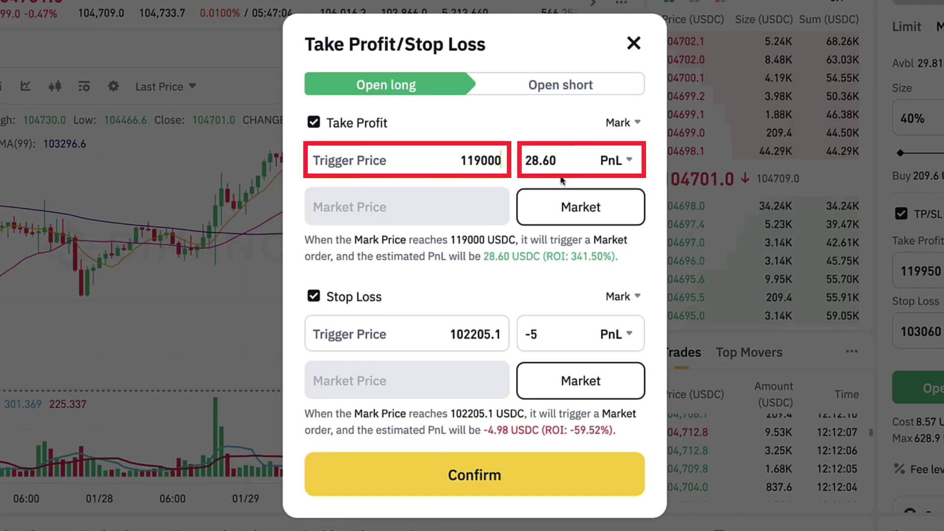
# Set take profit to 100% ROI and stop loss to -50% ROI, then apply.
pyautogui.click(619, 162)
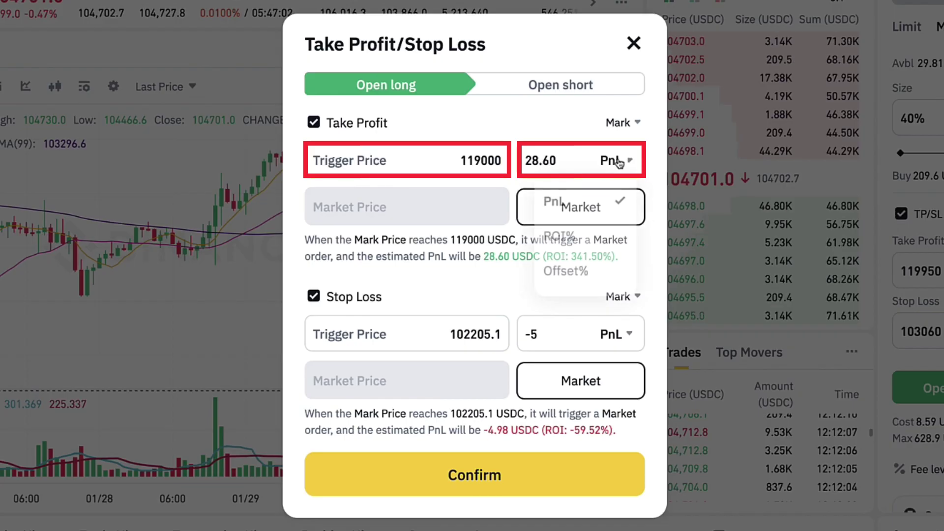
pyautogui.click(596, 237)
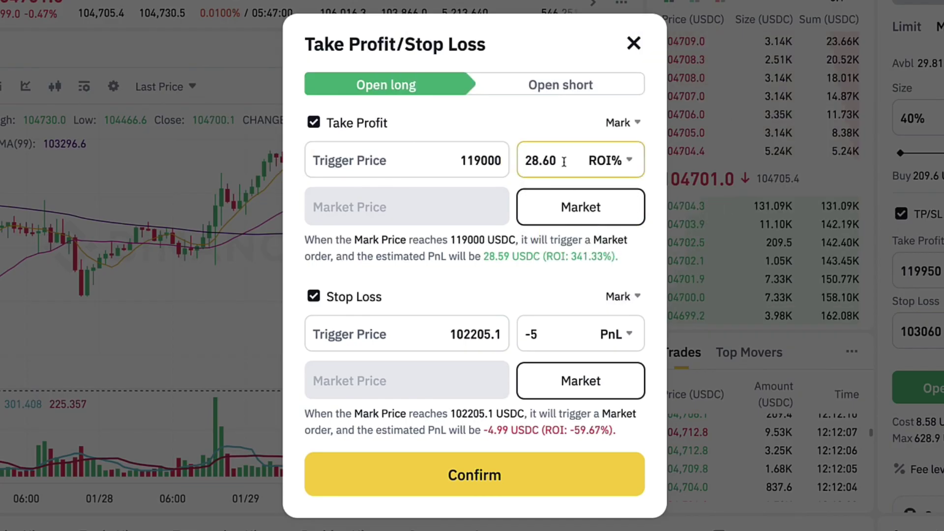
pyautogui.moveTo(558, 161); pyautogui.dragTo(519, 160)
pyautogui.write('100')
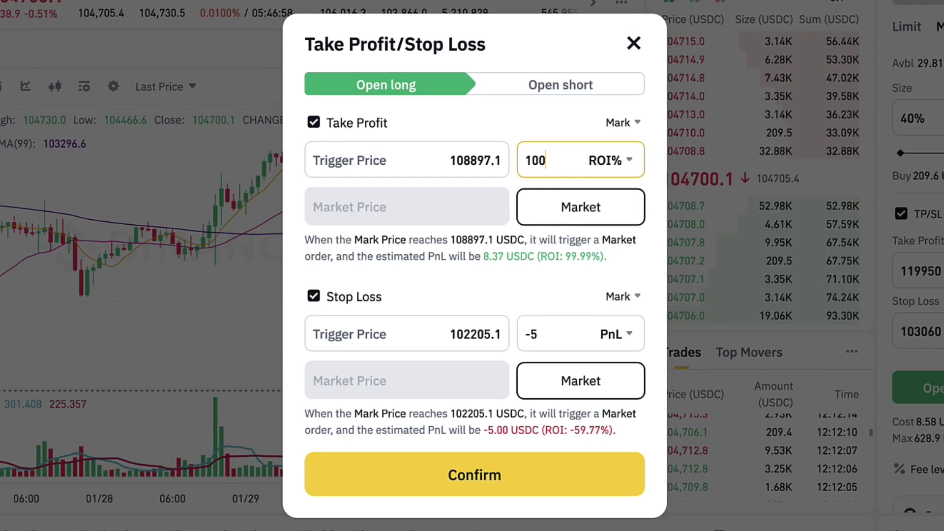
pyautogui.click(456, 163)
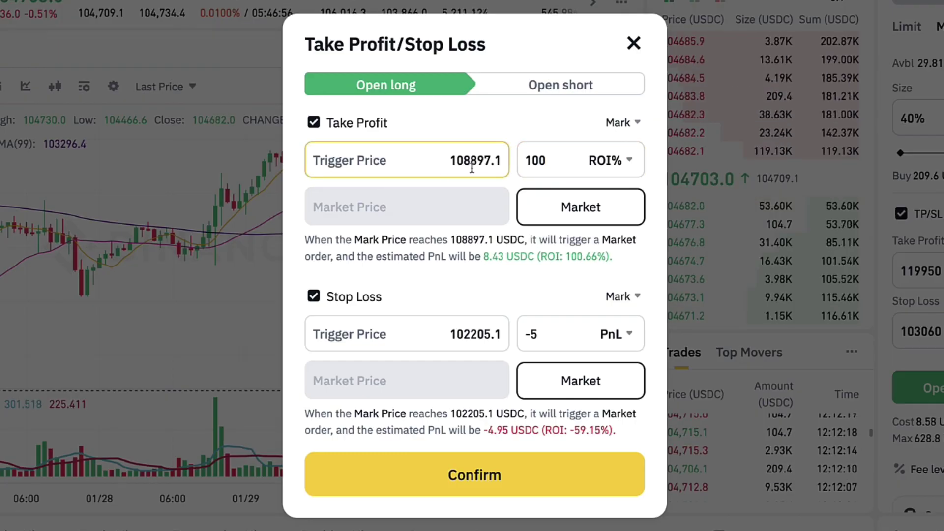
pyautogui.click(610, 334)
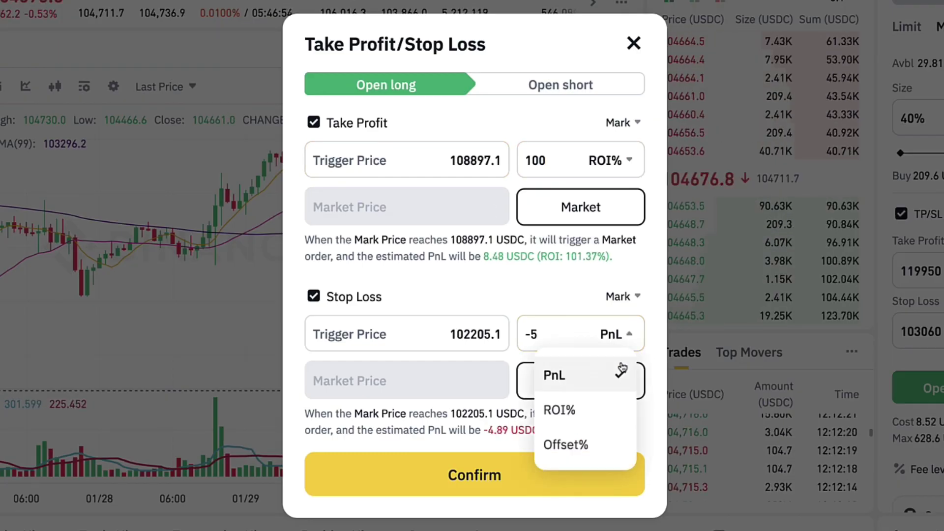
pyautogui.click(592, 403)
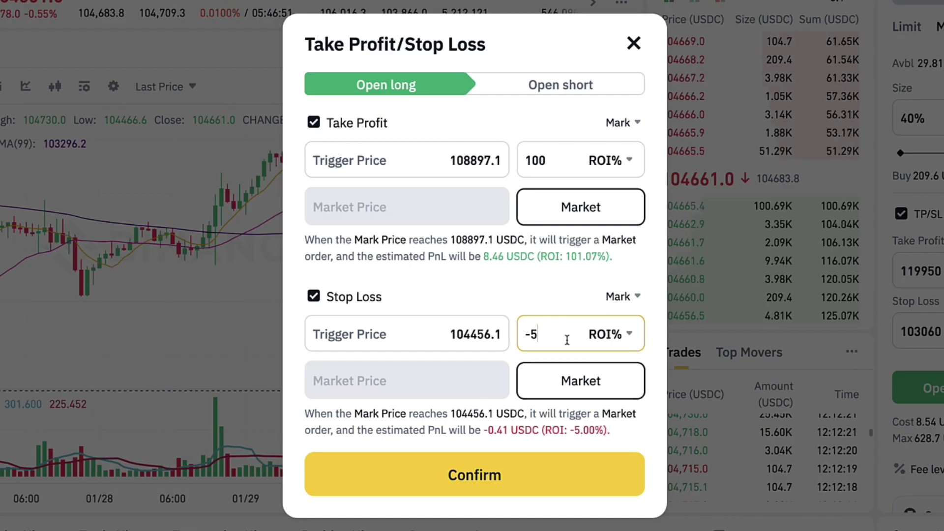
pyautogui.write('0')
pyautogui.click(477, 335)
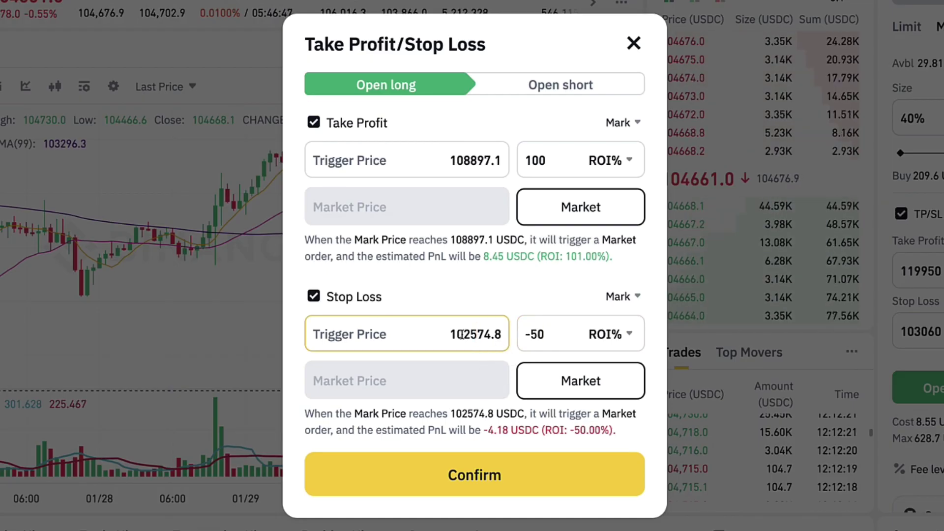
pyautogui.click(547, 486)
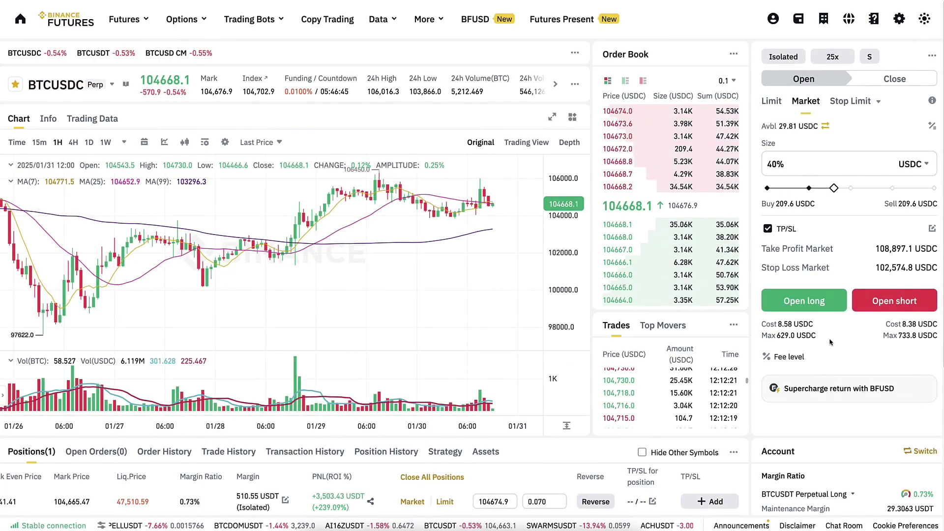
# Open the long position with the 108,897.1 take profit and 102,574.8 stop loss.
pyautogui.click(801, 302)
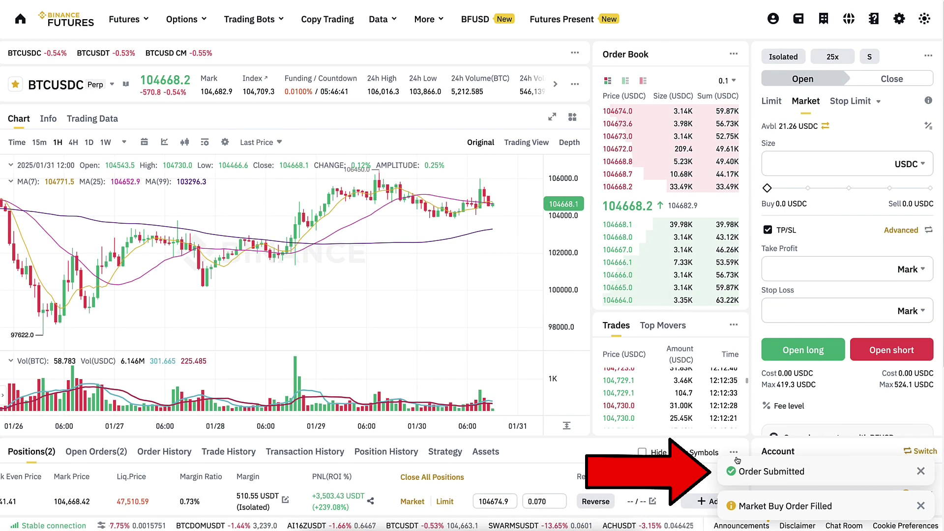
pyautogui.scroll(-1, 721, 441)
pyautogui.scroll(-3, 721, 441)
pyautogui.hscroll(-2, 325, 348)
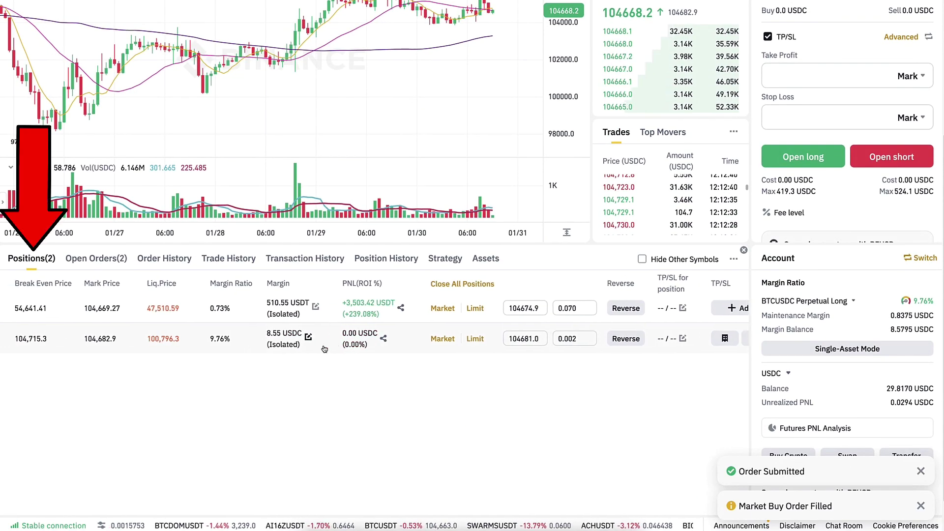
pyautogui.scroll(2, 324, 349)
pyautogui.hscroll(1, 324, 348)
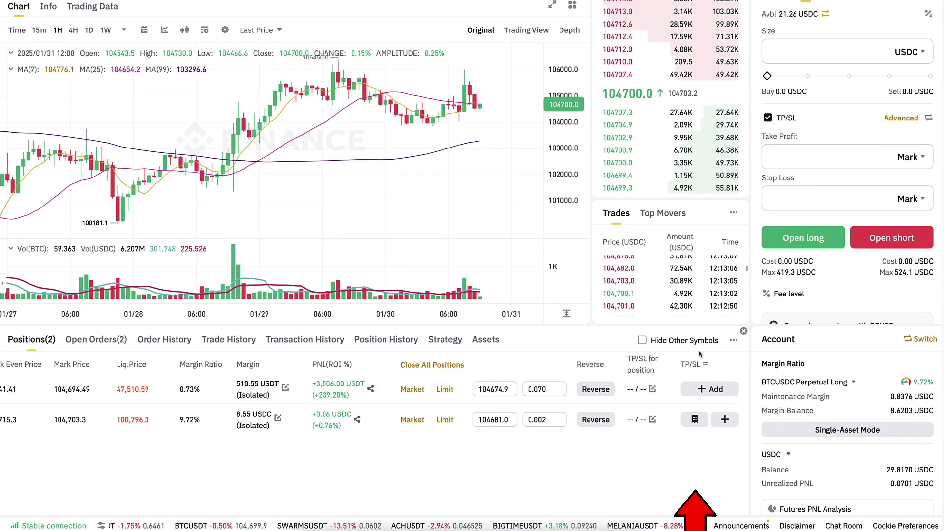
# Review the position's TP/SL orders list, filtering to the stop-loss order.
pyautogui.click(695, 419)
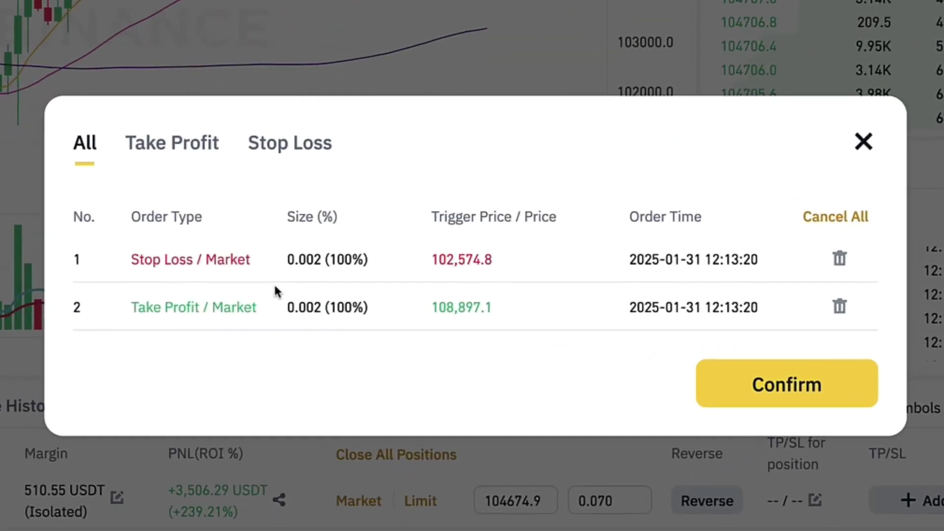
pyautogui.moveTo(353, 264); pyautogui.dragTo(293, 267)
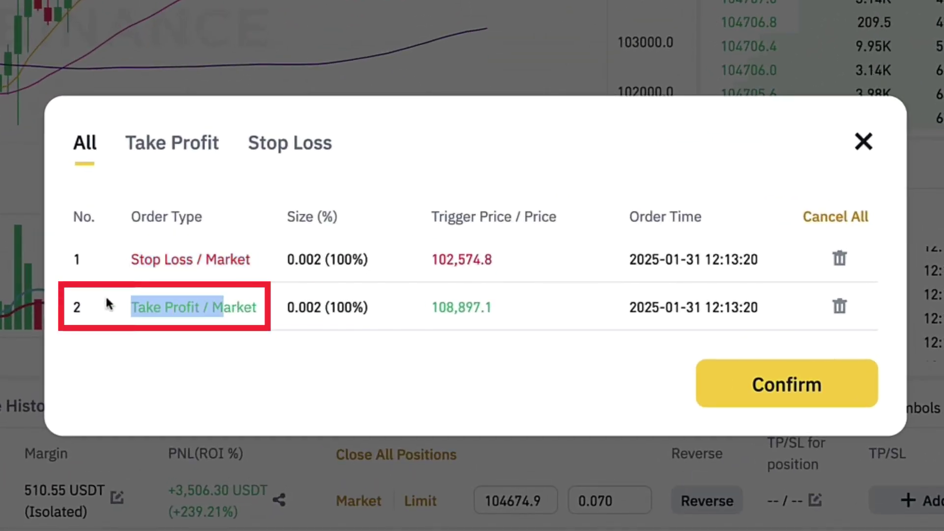
pyautogui.click(216, 143)
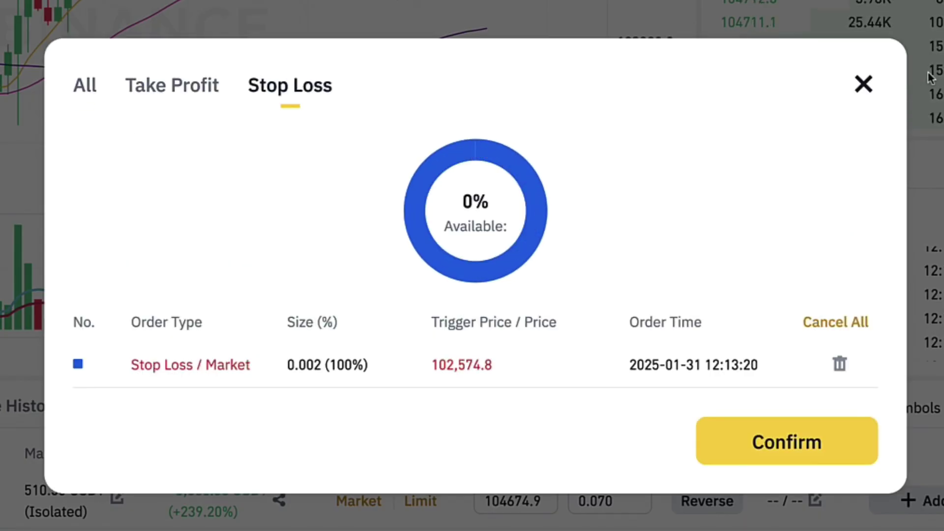
pyautogui.click(866, 89)
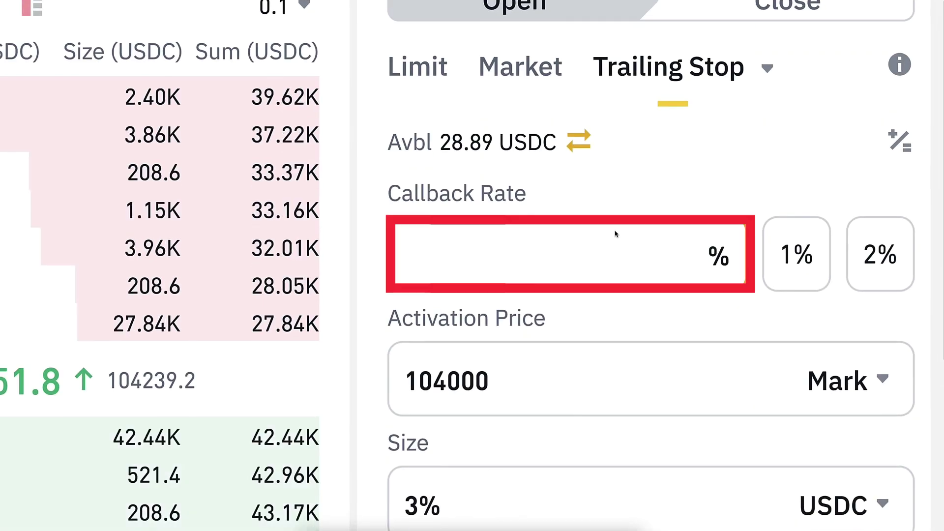
# Place a 312.0 USDC trailing-stop long with 5% callback, activating at 104,000.
pyautogui.moveTo(513, 195)
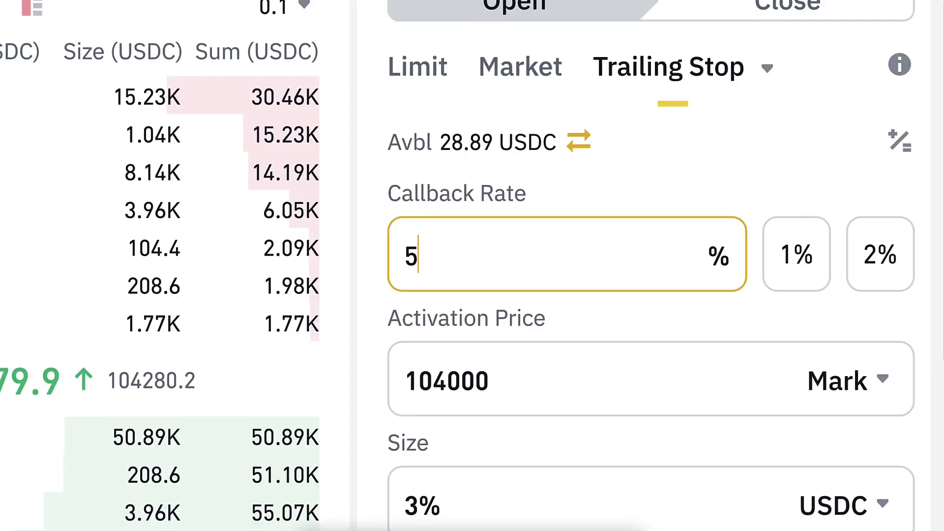
pyautogui.scroll(-2, 660, 281)
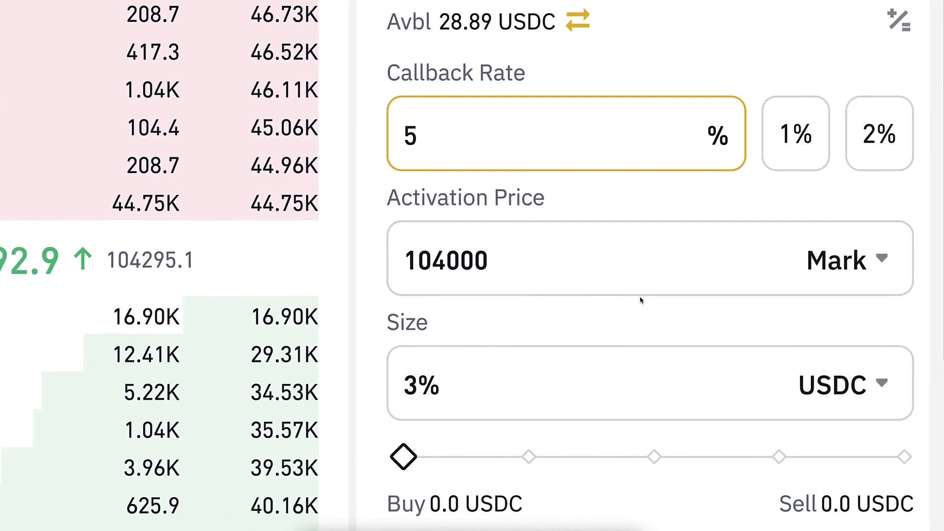
pyautogui.moveTo(590, 457); pyautogui.dragTo(848, 455)
pyautogui.scroll(-3, 850, 446)
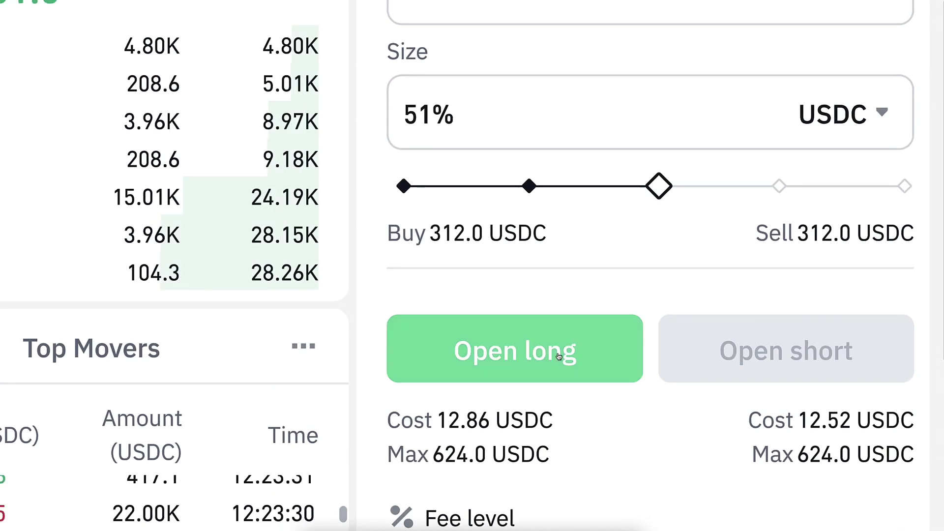
pyautogui.click(558, 445)
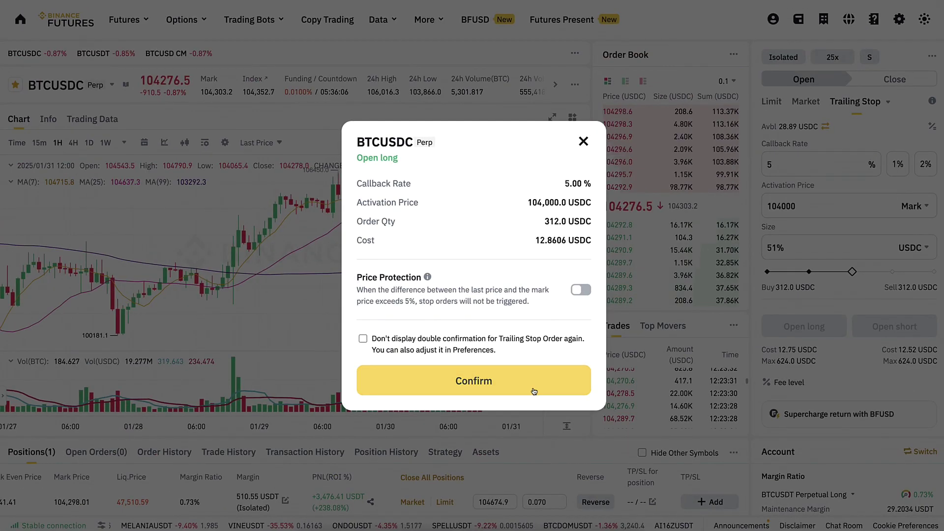
pyautogui.click(534, 391)
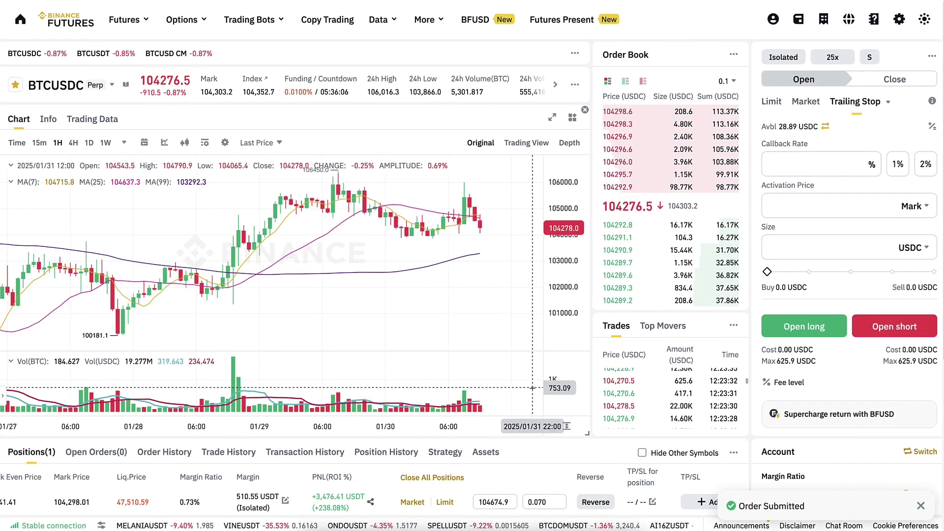
pyautogui.scroll(-2, 279, 470)
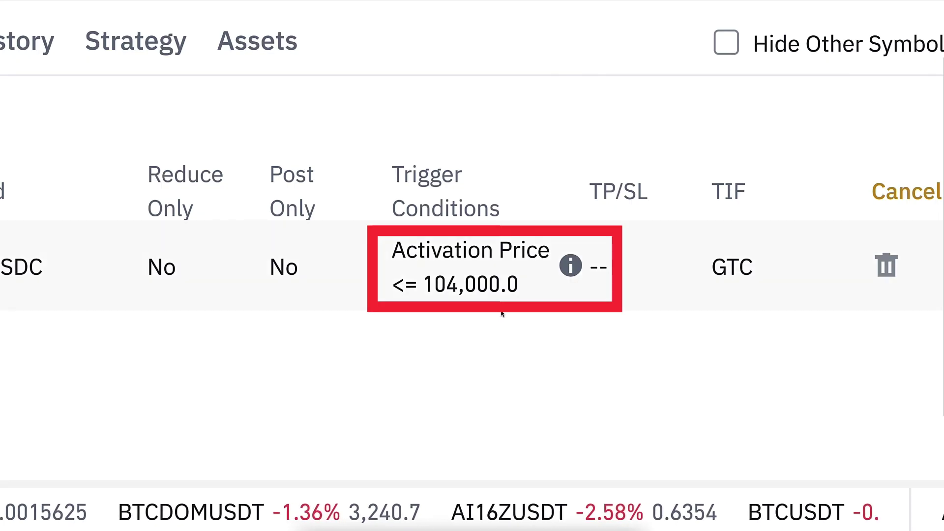
# Highlight the Binance trailing stop's trigger condition, activating at 104,000 or below.
pyautogui.moveTo(514, 286); pyautogui.dragTo(412, 251)
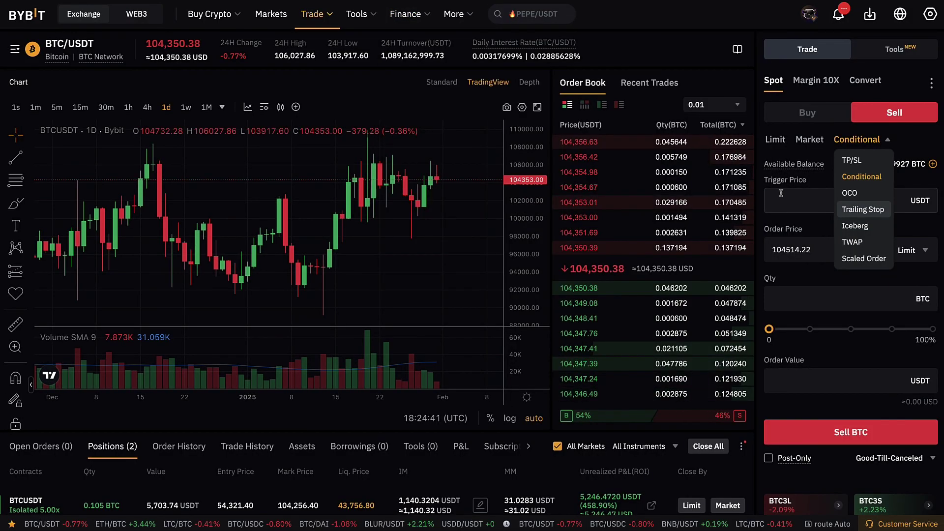
# Set Bybit's BTC/USDT sell form to Trailing Stop, view retracement settings, and reveal the Positions Trailing Stop column.
pyautogui.click(854, 207)
pyautogui.click(785, 180)
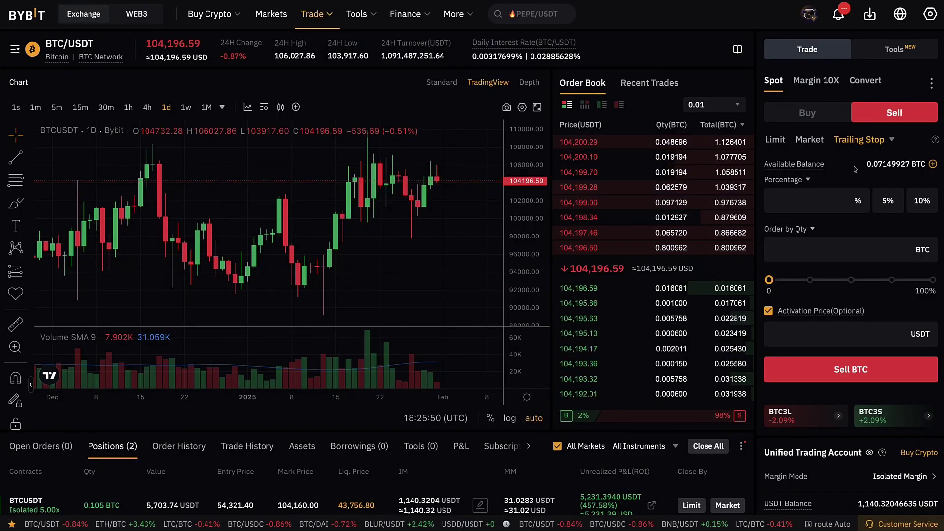
pyautogui.click(893, 142)
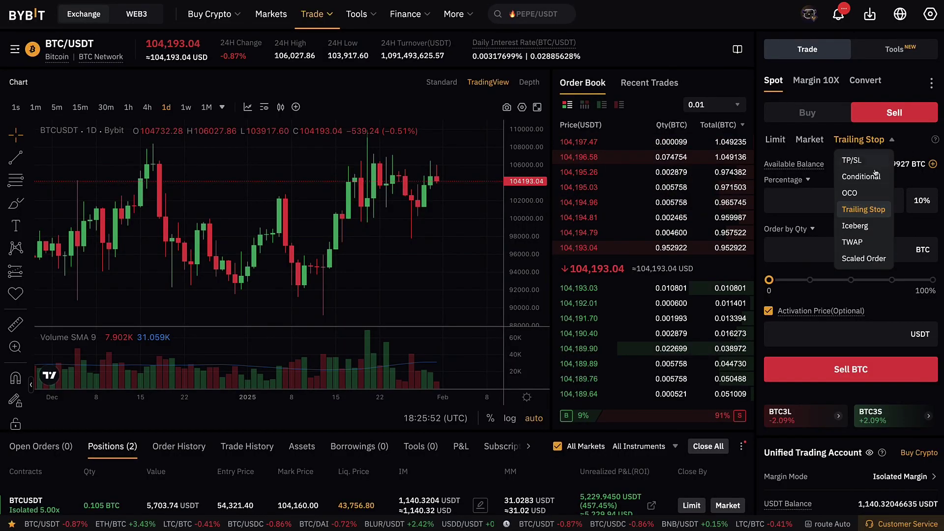
pyautogui.scroll(-2, 544, 403)
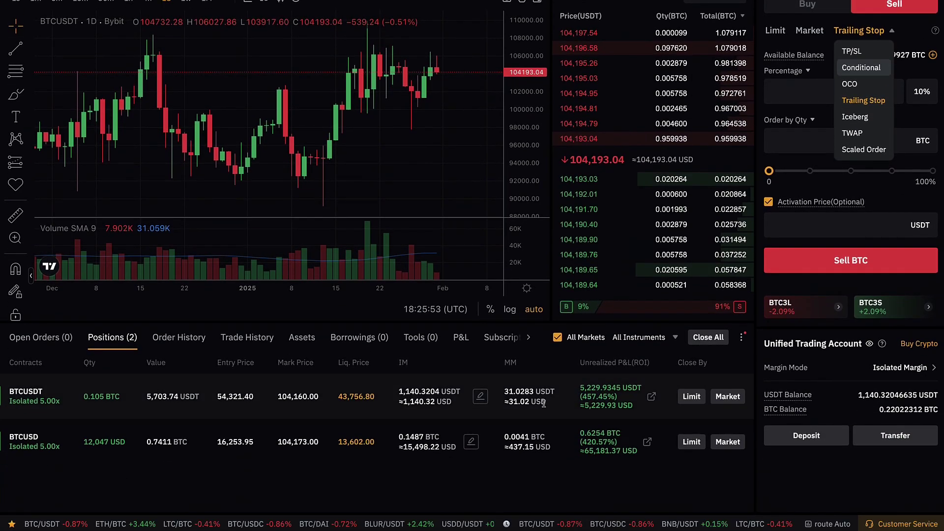
pyautogui.hscroll(6, 535, 410)
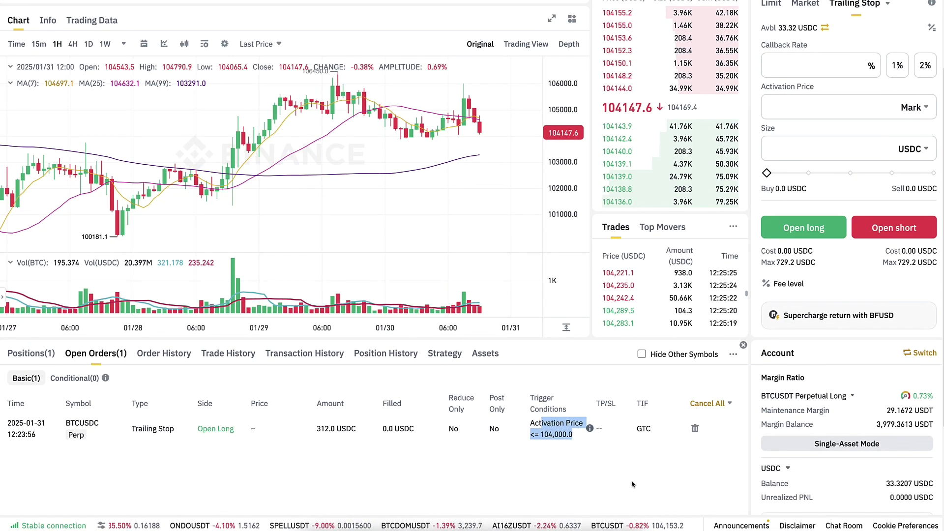
# Clear the highlighted trigger condition on the Binance trailing stop order row.
pyautogui.click(634, 435)
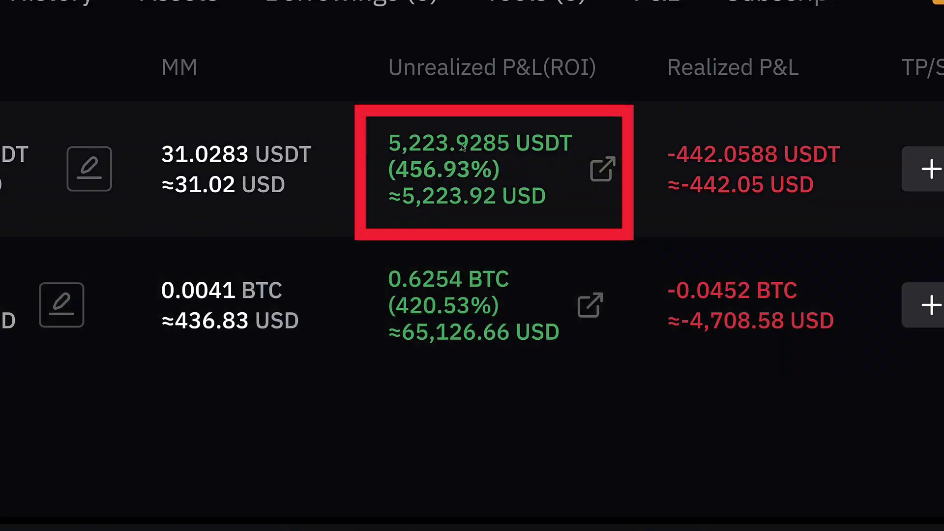
# Highlight the running bot's total P&L, then switch to the Completed bots list.
pyautogui.moveTo(462, 150)
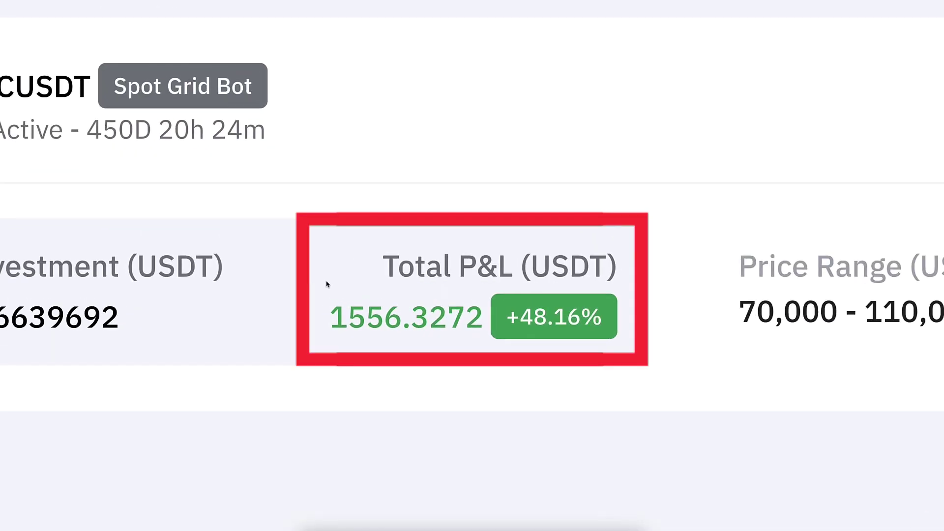
pyautogui.moveTo(268, 270); pyautogui.dragTo(269, 277)
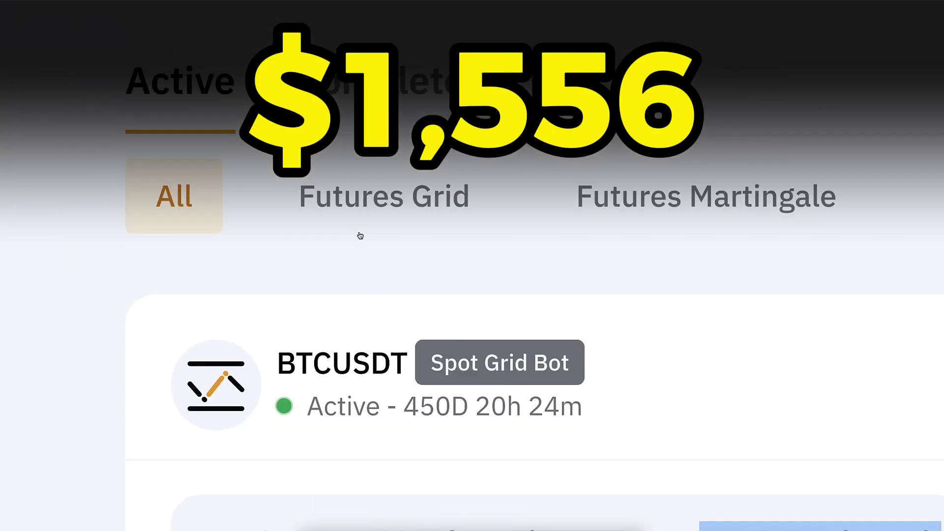
pyautogui.click(361, 106)
pyautogui.scroll(-3, 508, 312)
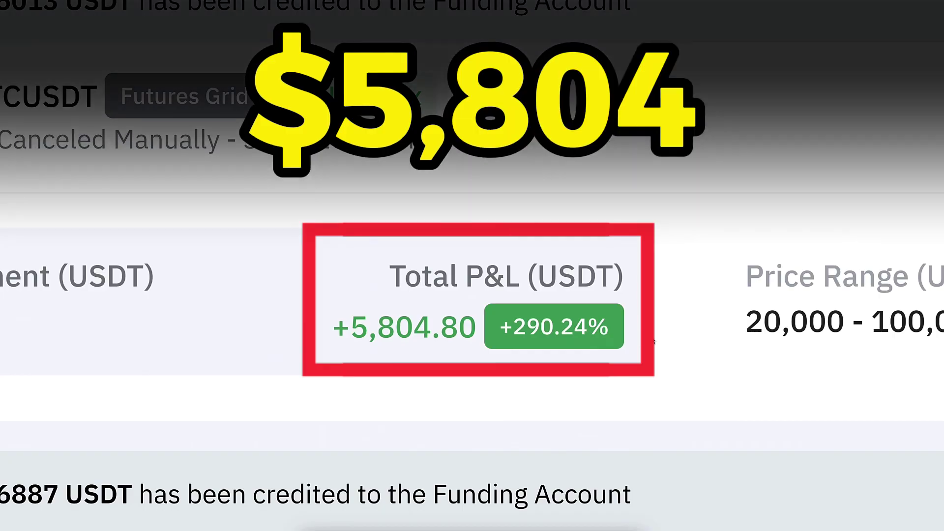
# Highlight the completed BTCUSDT Futures Grid Bot's Total P&L of +5,804.80 (+290.24%).
pyautogui.moveTo(627, 344); pyautogui.dragTo(380, 277)
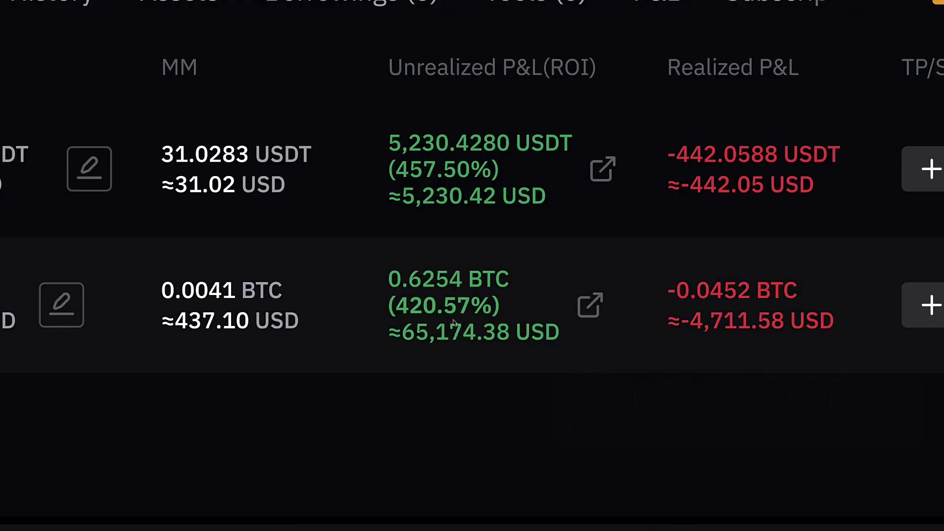
pyautogui.moveTo(454, 322)
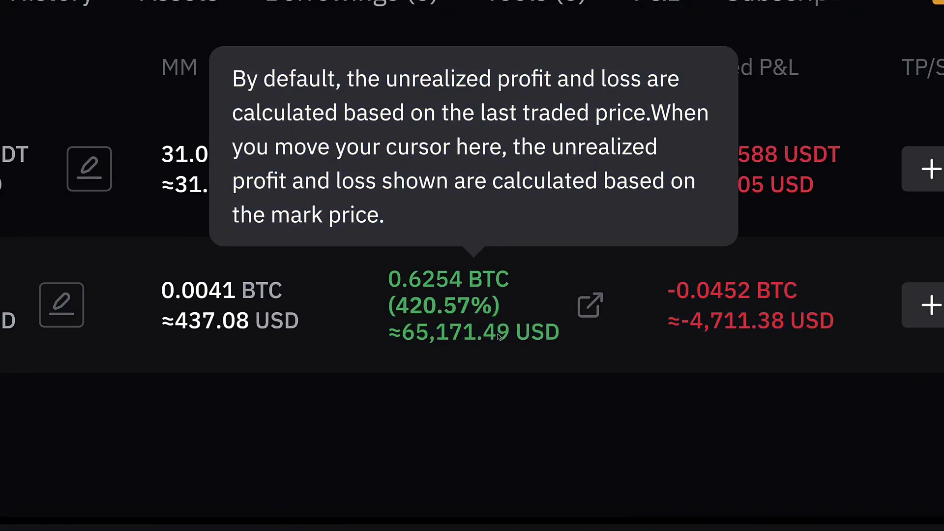
pyautogui.moveTo(497, 338); pyautogui.dragTo(418, 279)
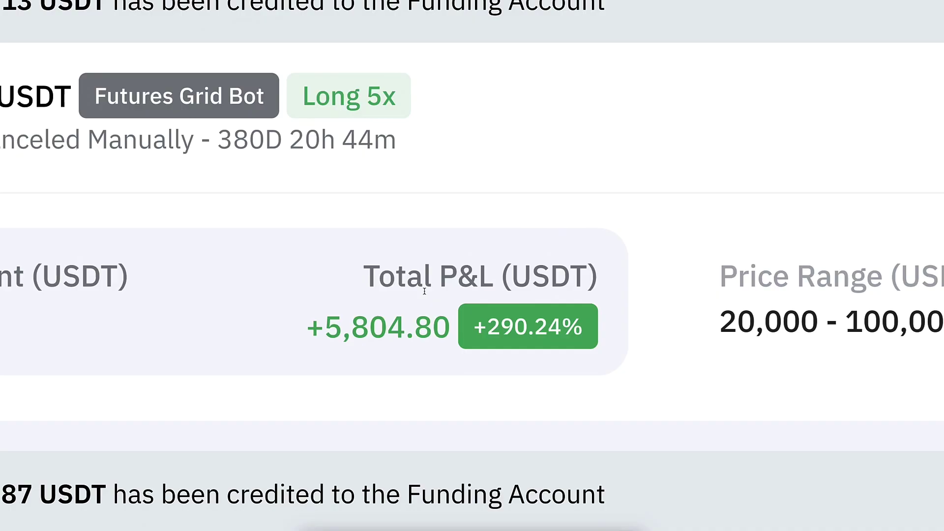
pyautogui.moveTo(604, 334); pyautogui.dragTo(395, 268)
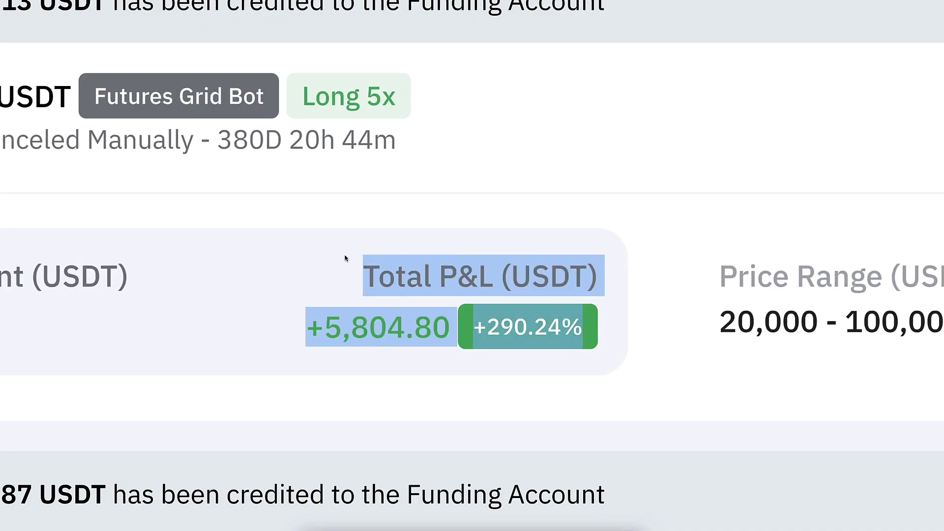